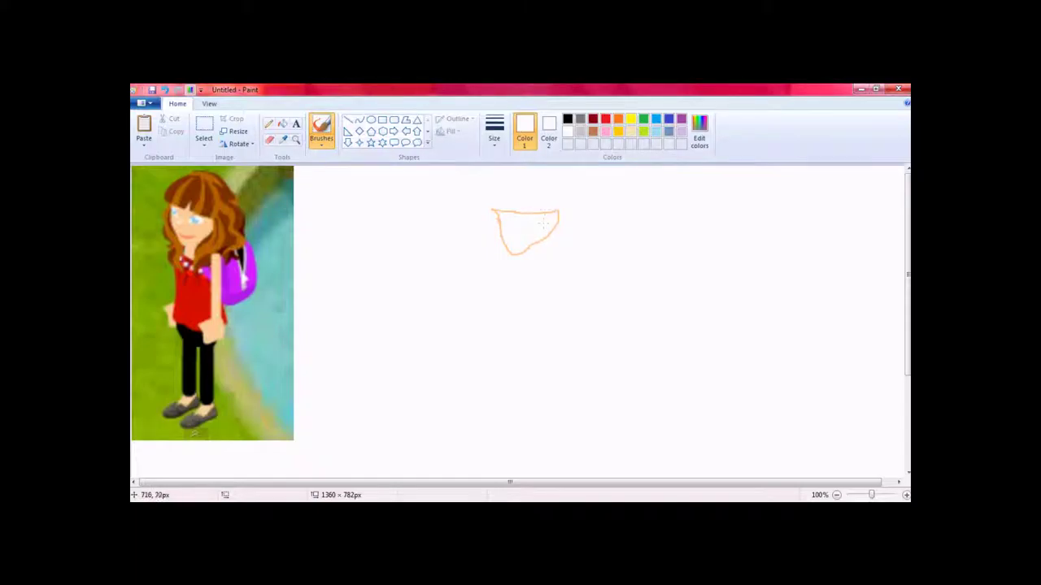
# Fill the outlined face with the skin tone sampled from the reference girl
pyautogui.click(283, 139)
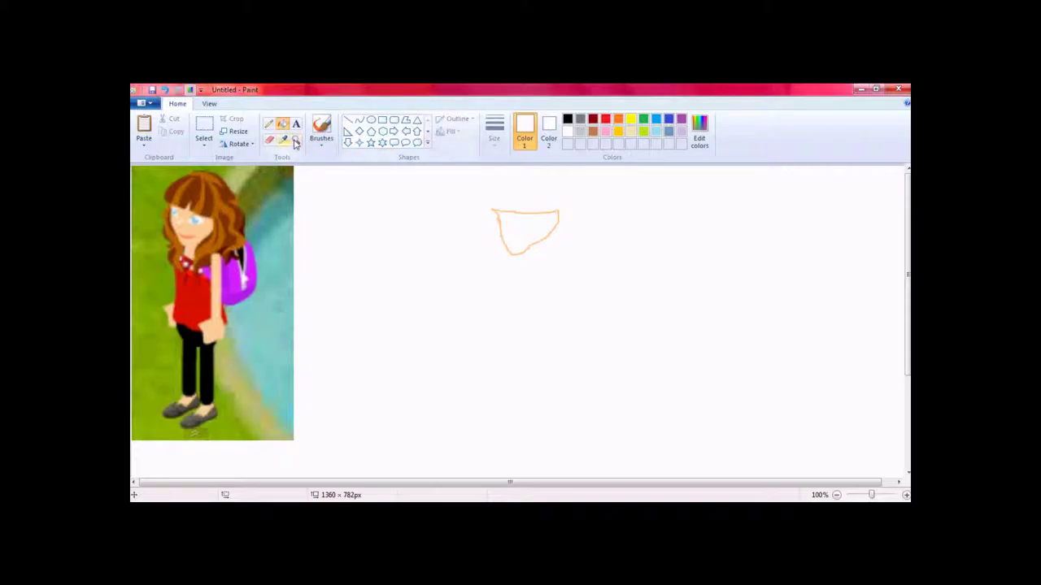
pyautogui.click(209, 229)
pyautogui.click(282, 123)
pyautogui.click(515, 223)
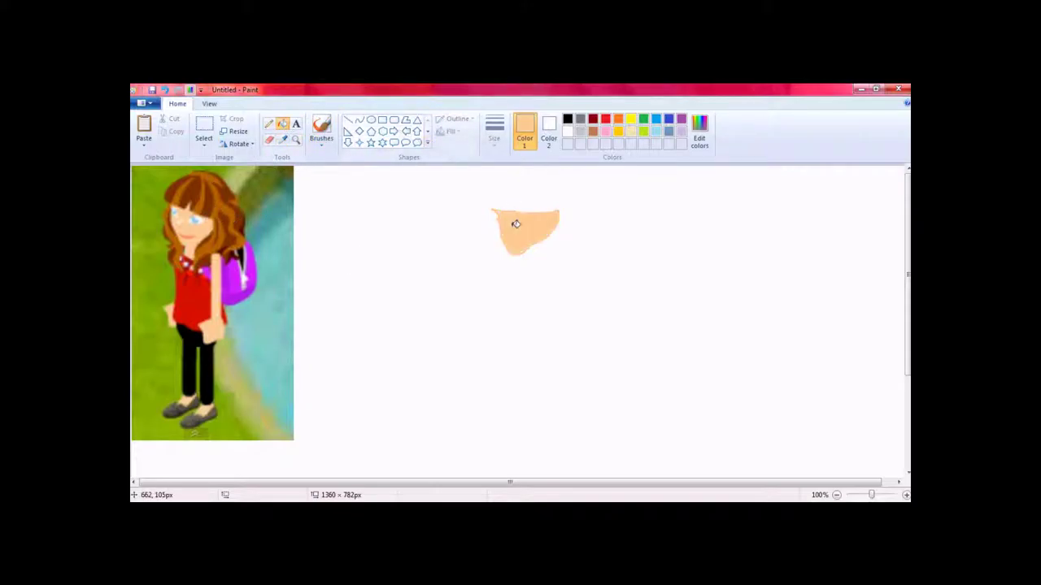
# Paint two filled white eye shapes on the face and add blue irises in the color sampled from the reference eyes
pyautogui.click(321, 133)
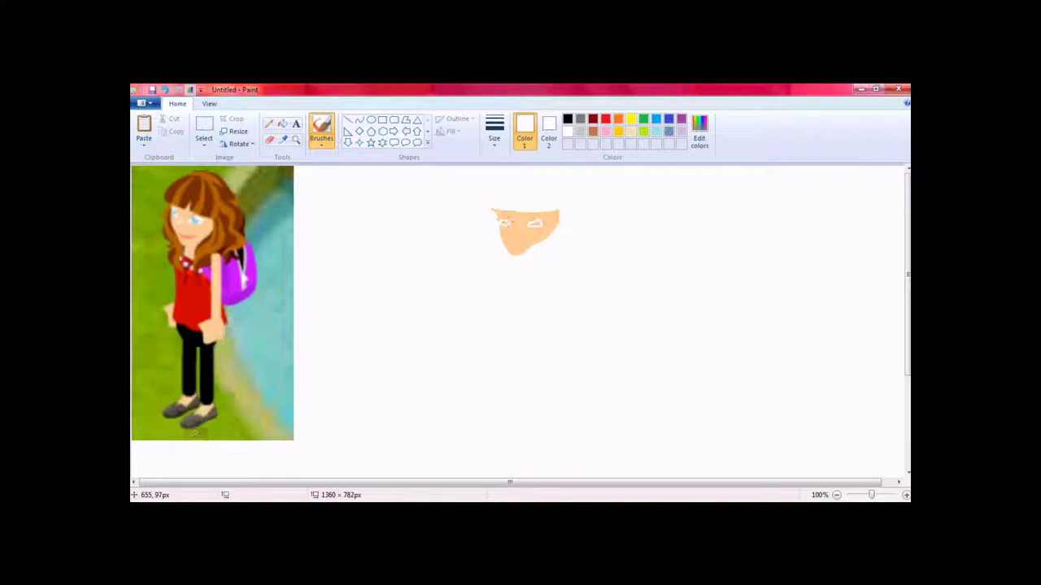
pyautogui.click(283, 123)
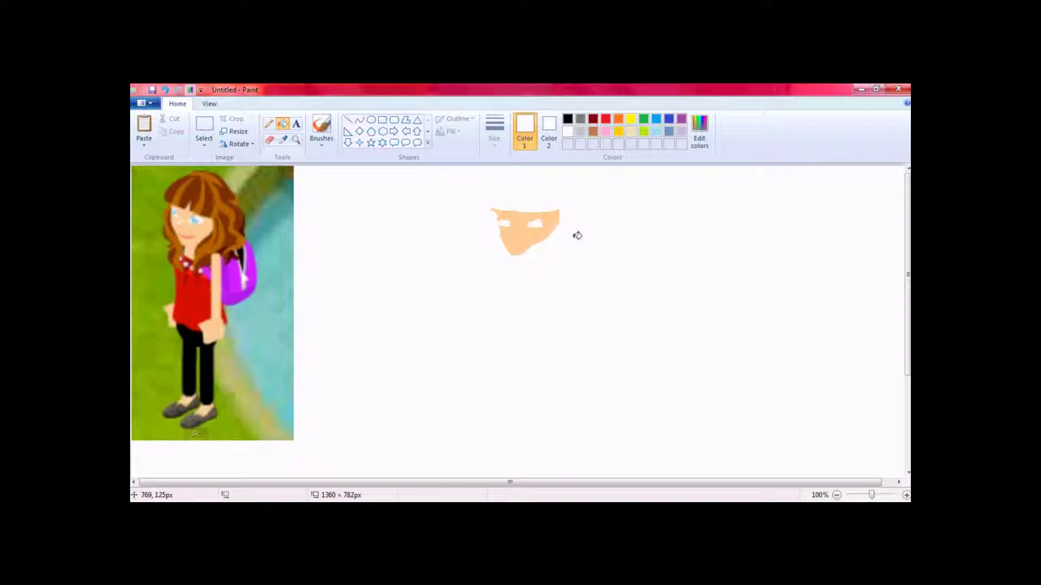
pyautogui.click(283, 139)
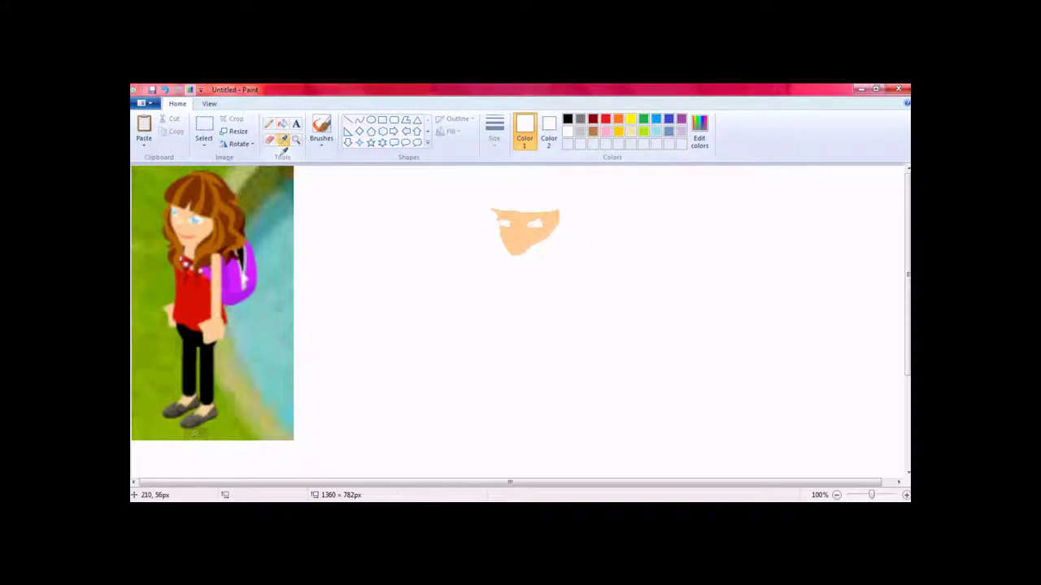
pyautogui.click(197, 219)
pyautogui.click(321, 126)
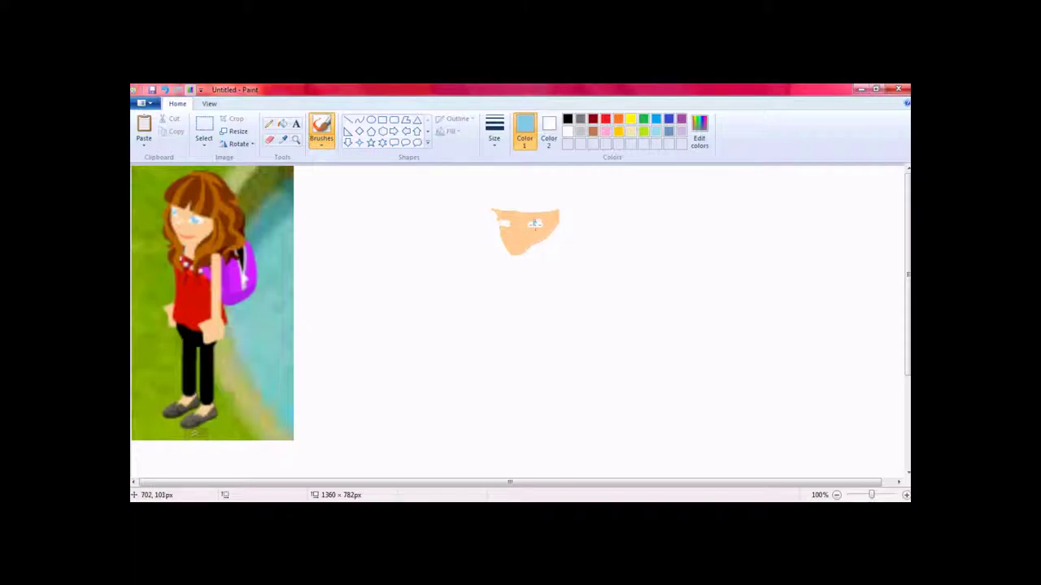
pyautogui.moveTo(533, 225); pyautogui.dragTo(532, 224)
pyautogui.moveTo(503, 222); pyautogui.dragTo(506, 225)
# Paint a white nose highlight and refine it with a darker skin tone sampled from the reference face, using the thinnest brush
pyautogui.click(571, 132)
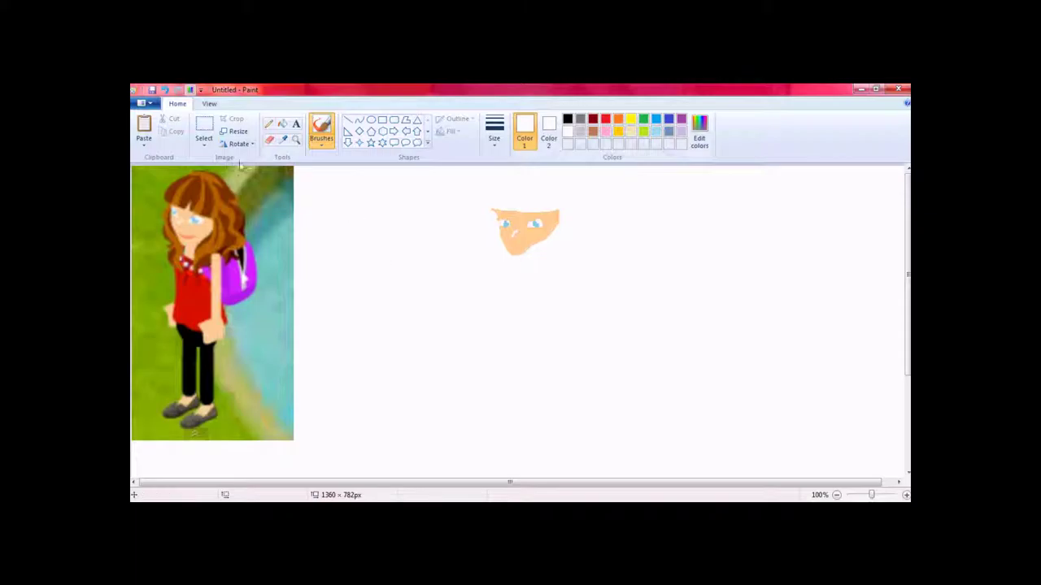
pyautogui.click(282, 139)
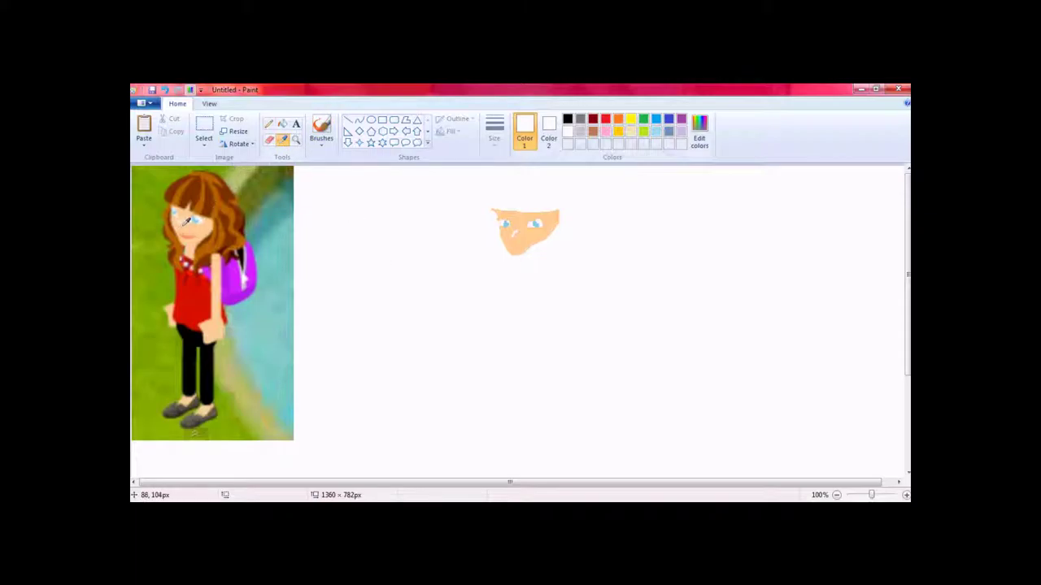
pyautogui.click(184, 225)
pyautogui.moveTo(500, 223); pyautogui.dragTo(510, 241)
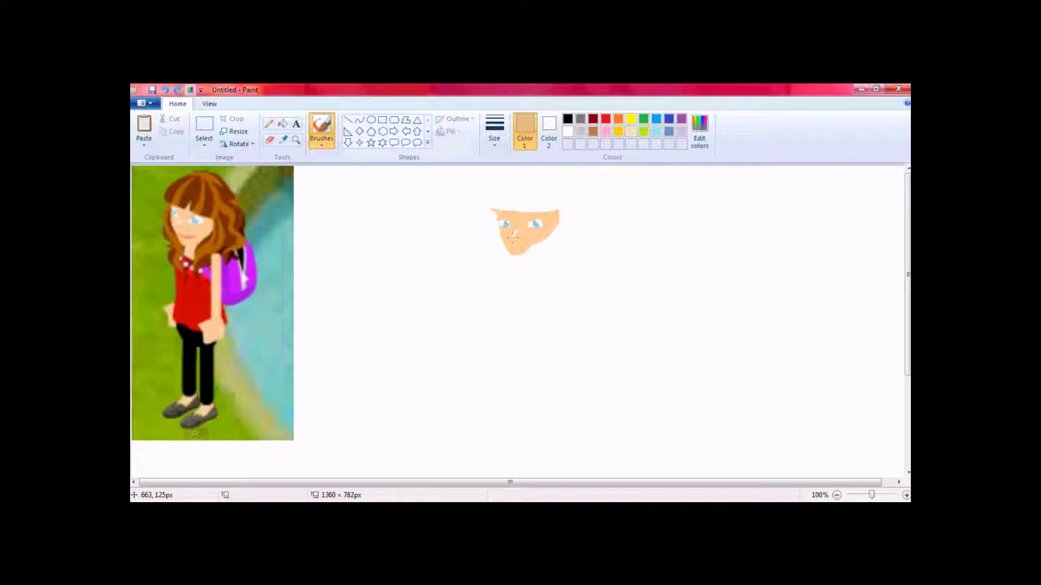
pyautogui.click(493, 138)
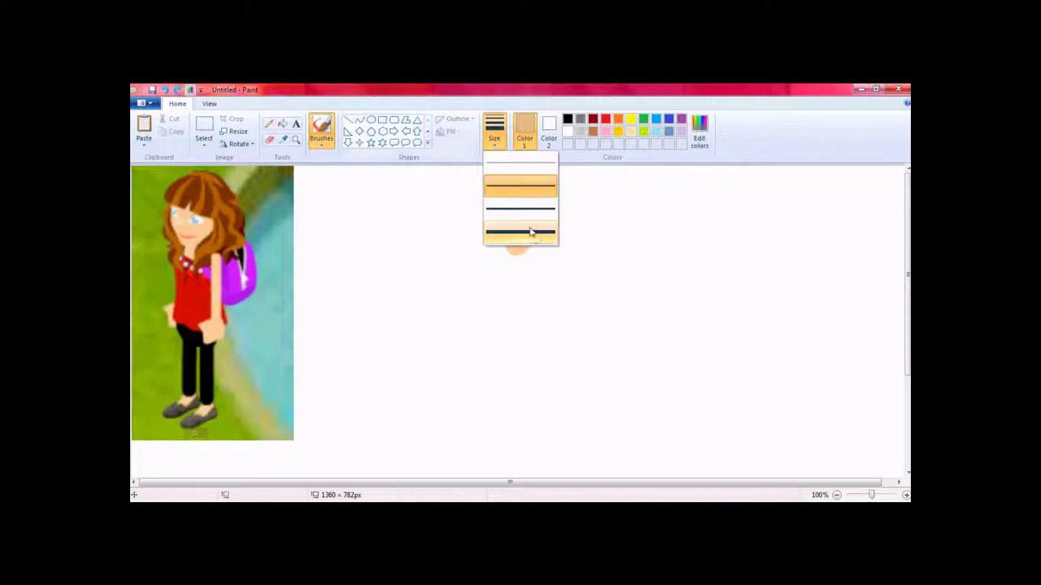
pyautogui.click(526, 170)
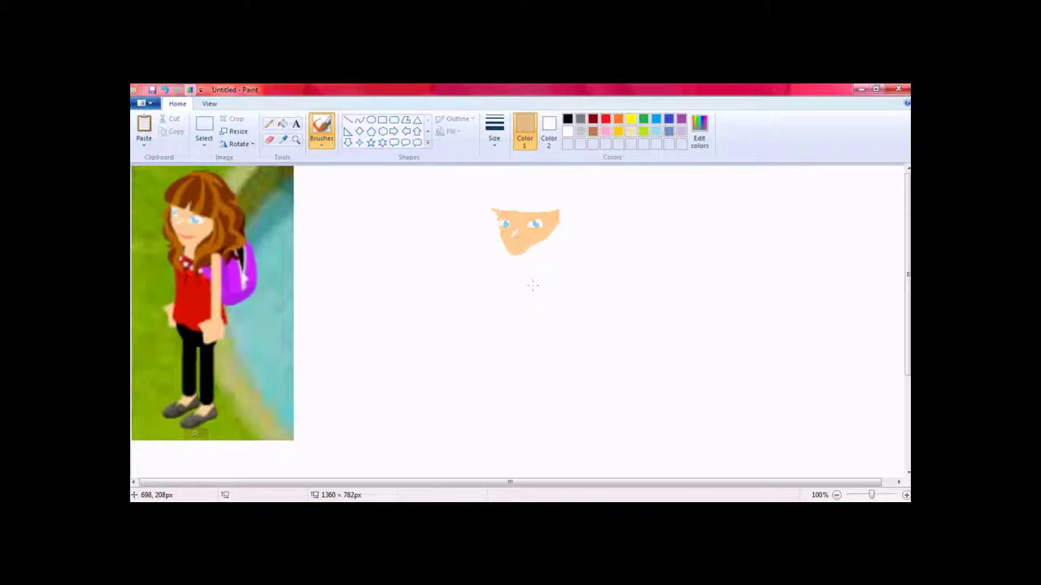
# Paint a thicker mouth on the lower face in the lip color sampled from the reference girl
pyautogui.click(282, 139)
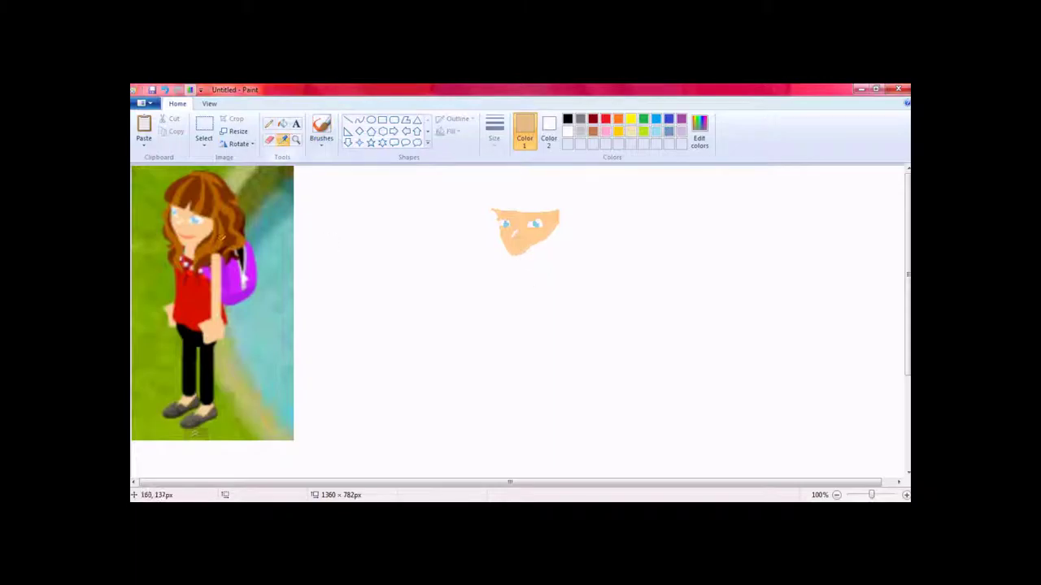
pyautogui.click(187, 235)
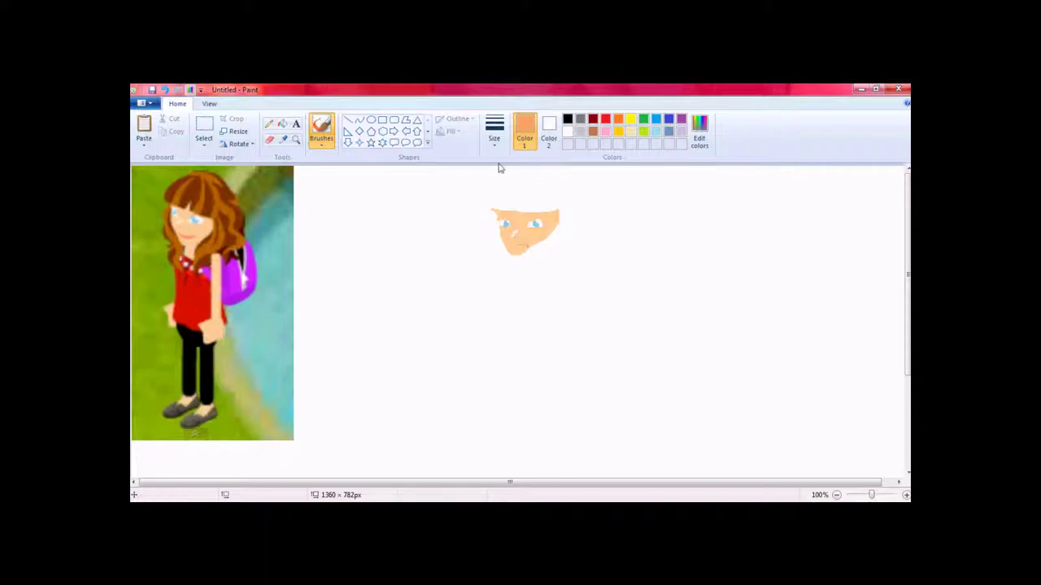
pyautogui.click(494, 130)
pyautogui.click(500, 203)
pyautogui.moveTo(516, 243); pyautogui.dragTo(530, 243)
# Smooth the lower right jaw and chin edge with the skin tone sampled from the drawn face
pyautogui.click(282, 139)
pyautogui.click(509, 231)
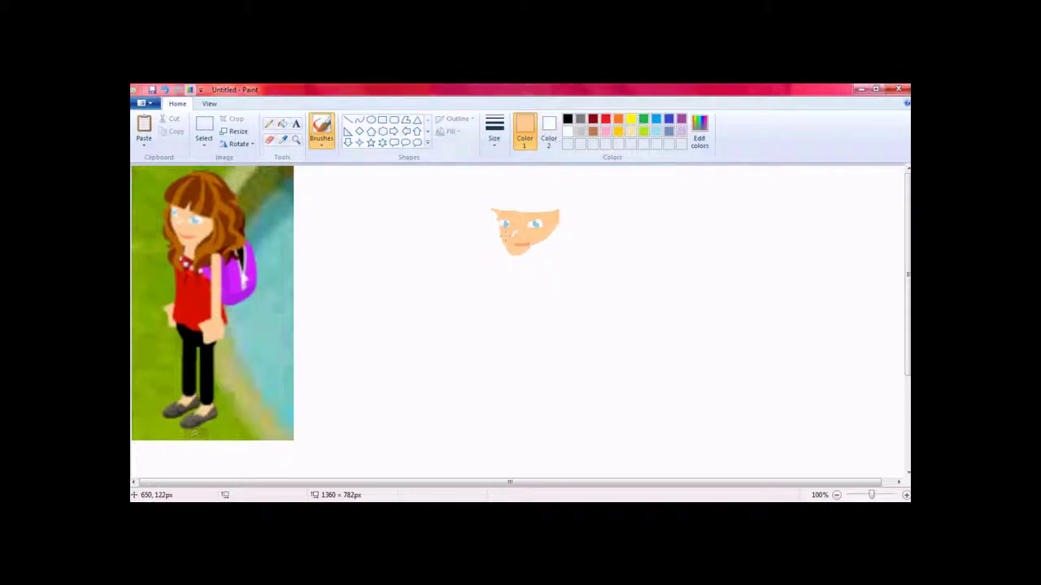
pyautogui.moveTo(542, 243); pyautogui.dragTo(524, 257)
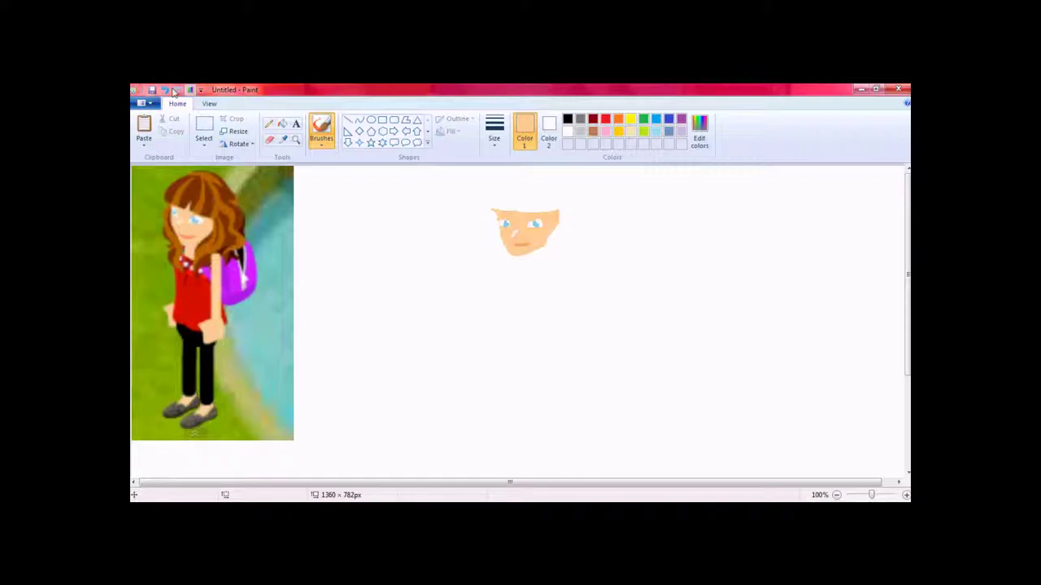
# Draw and fill a pointed bang strand above the middle of the forehead in the light brown sampled from the reference hair
pyautogui.click(284, 139)
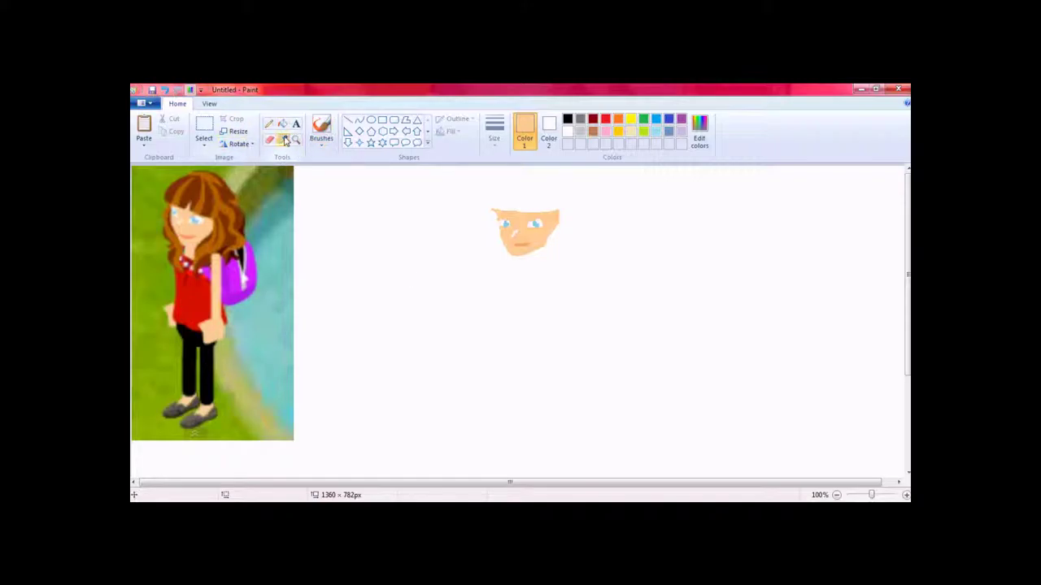
pyautogui.click(211, 244)
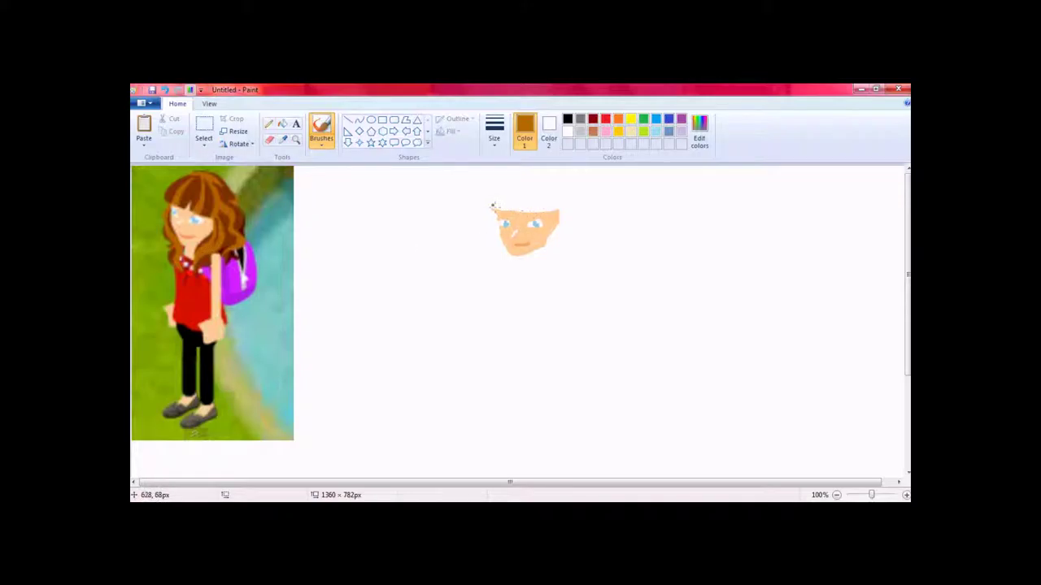
pyautogui.moveTo(491, 205)
pyautogui.mouseDown()
pyautogui.moveTo(514, 210)
pyautogui.moveTo(525, 186)
pyautogui.moveTo(530, 211)
pyautogui.moveTo(513, 206)
pyautogui.moveTo(520, 199)
pyautogui.moveTo(524, 213)
pyautogui.moveTo(523, 189)
pyautogui.moveTo(512, 205)
pyautogui.mouseUp()
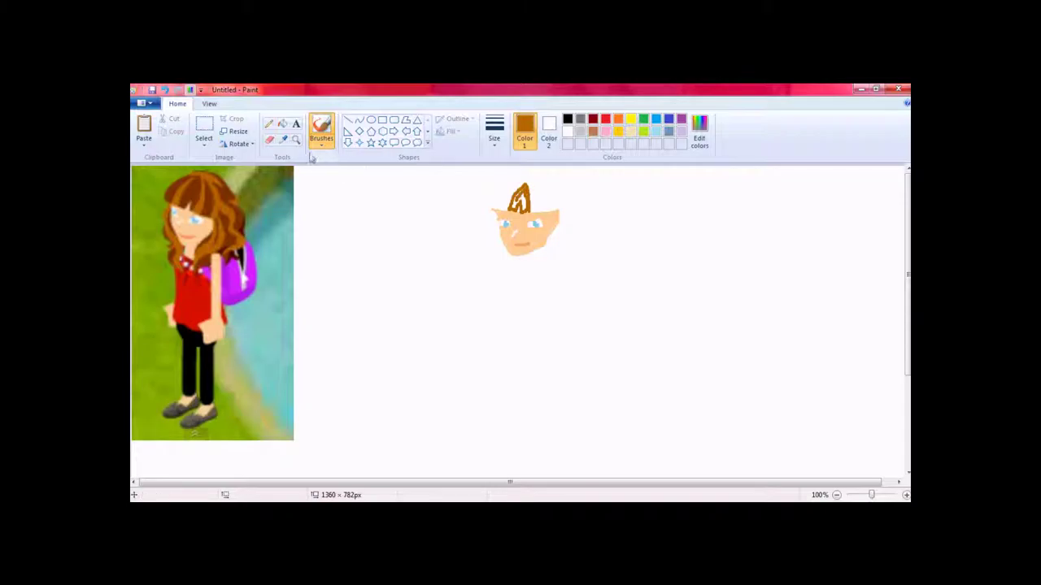
pyautogui.click(282, 123)
pyautogui.click(523, 203)
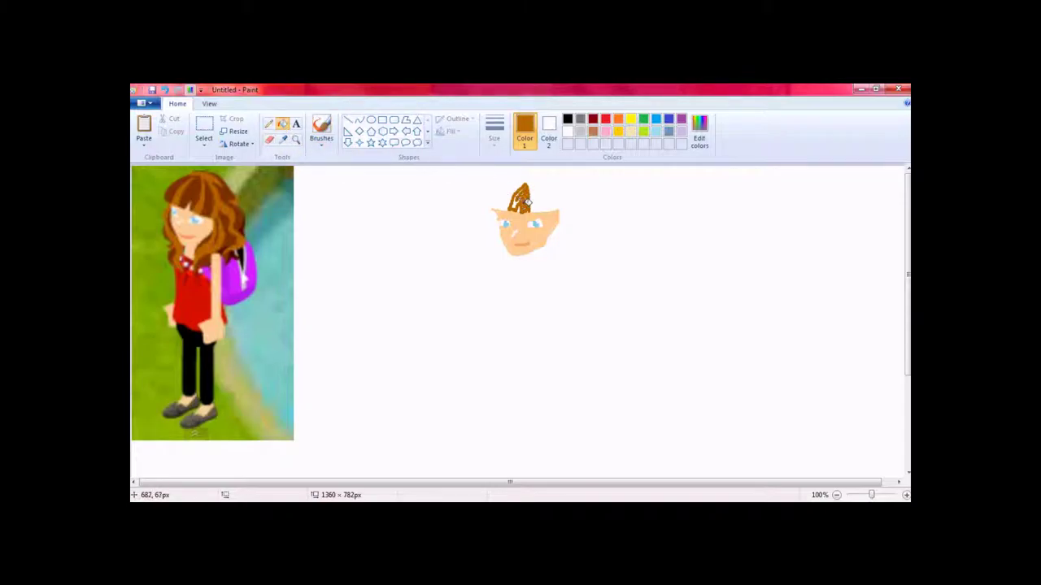
pyautogui.click(516, 202)
pyautogui.click(524, 190)
# Touch up the middle bang and add filled light brown strands on both sides of it
pyautogui.click(325, 126)
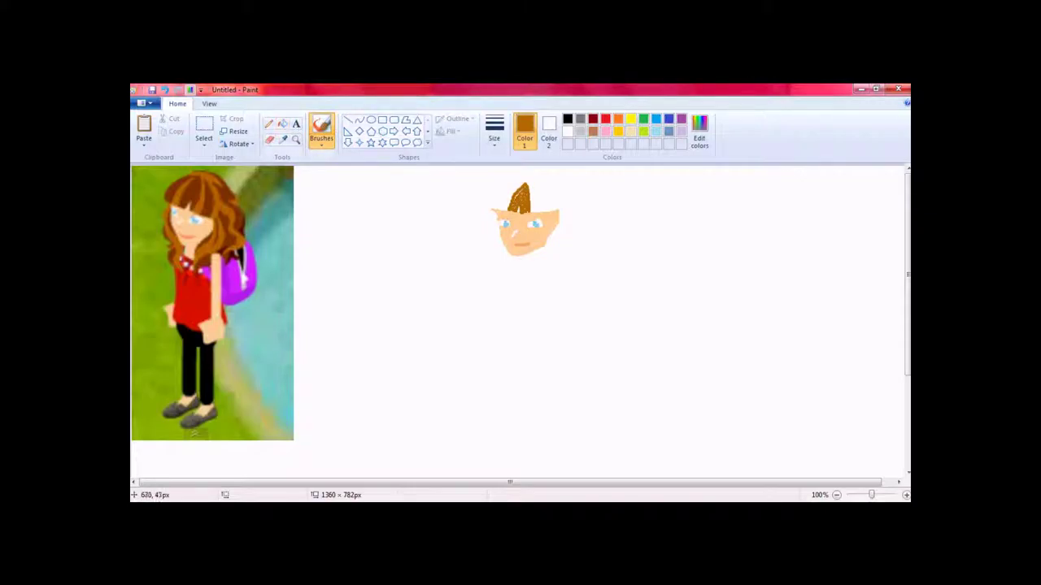
pyautogui.moveTo(518, 191); pyautogui.dragTo(510, 204)
pyautogui.moveTo(531, 213)
pyautogui.mouseDown()
pyautogui.moveTo(543, 210)
pyautogui.moveTo(537, 178)
pyautogui.moveTo(551, 192)
pyautogui.moveTo(550, 212)
pyautogui.moveTo(536, 183)
pyautogui.mouseUp()
pyautogui.moveTo(491, 210)
pyautogui.mouseDown()
pyautogui.moveTo(489, 194)
pyautogui.moveTo(514, 182)
pyautogui.moveTo(499, 209)
pyautogui.mouseUp()
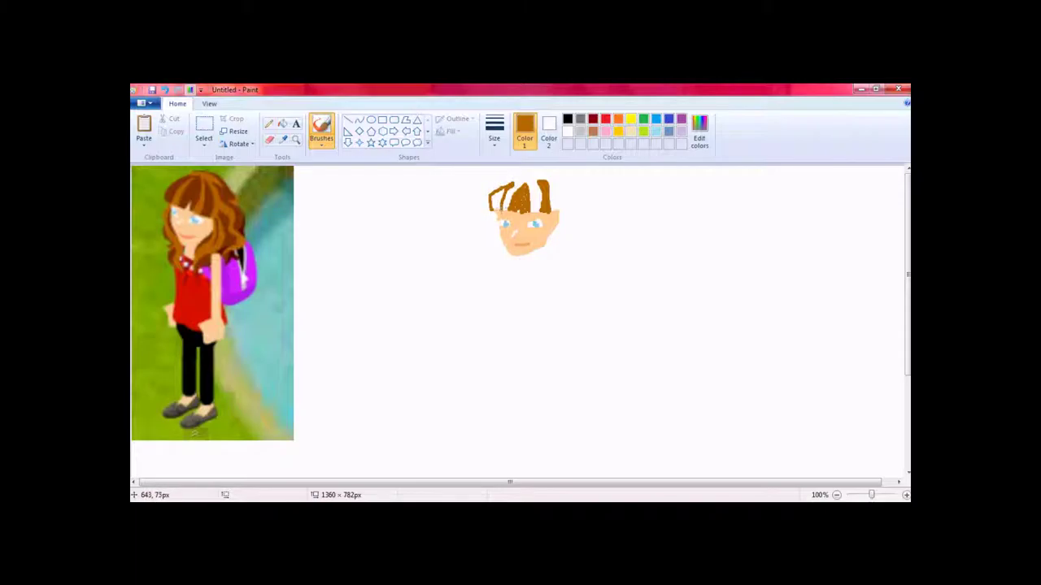
pyautogui.moveTo(493, 212); pyautogui.dragTo(496, 203)
pyautogui.click(282, 122)
pyautogui.click(502, 197)
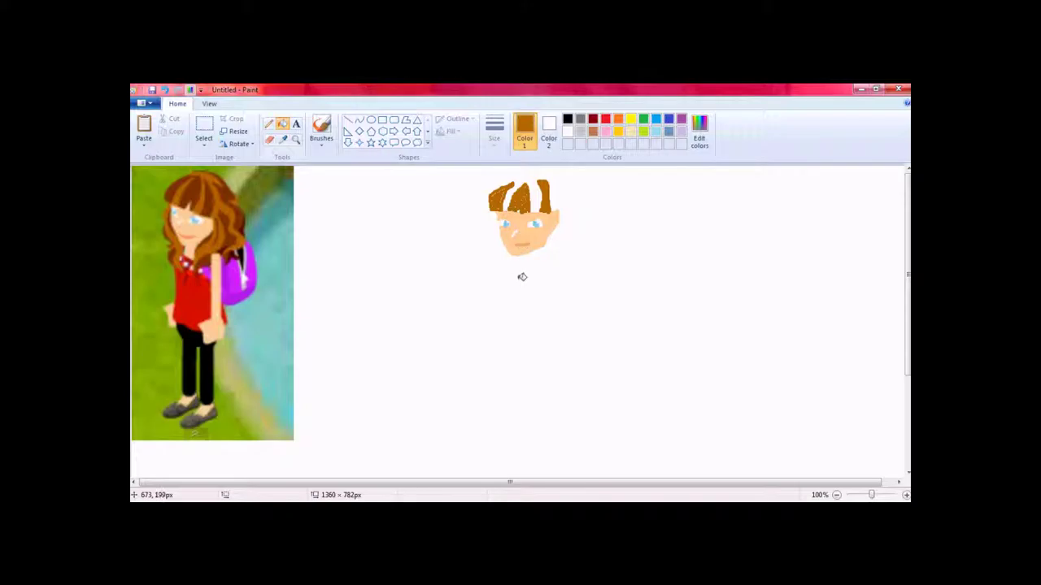
# Outline a wavy brown lock from the crown down the right side of the head with the second-thinnest brush and fill it
pyautogui.click(321, 130)
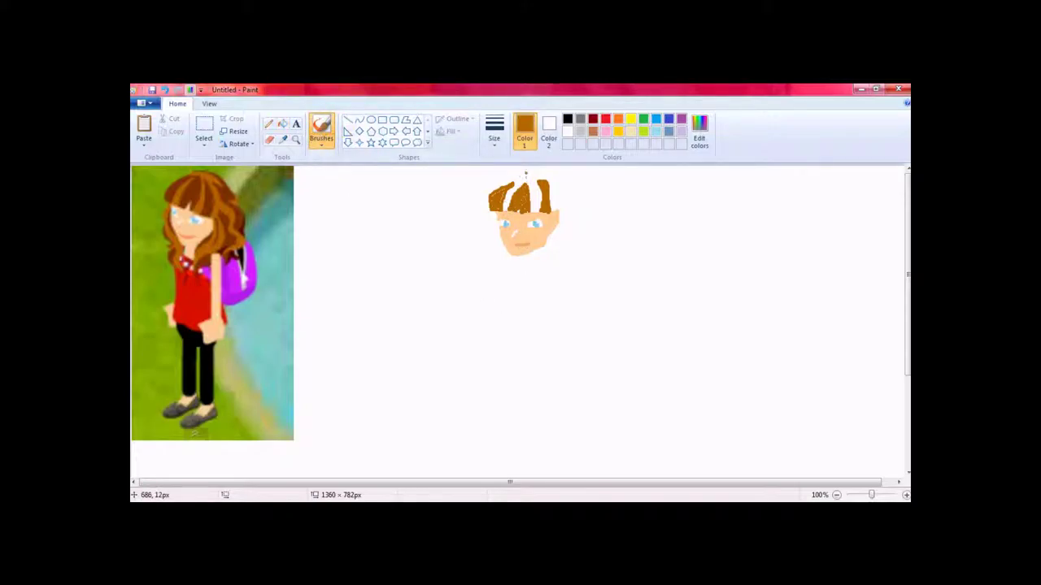
pyautogui.click(495, 130)
pyautogui.click(491, 185)
pyautogui.moveTo(518, 173)
pyautogui.mouseDown()
pyautogui.moveTo(557, 183)
pyautogui.moveTo(571, 238)
pyautogui.moveTo(581, 239)
pyautogui.moveTo(570, 203)
pyautogui.mouseUp()
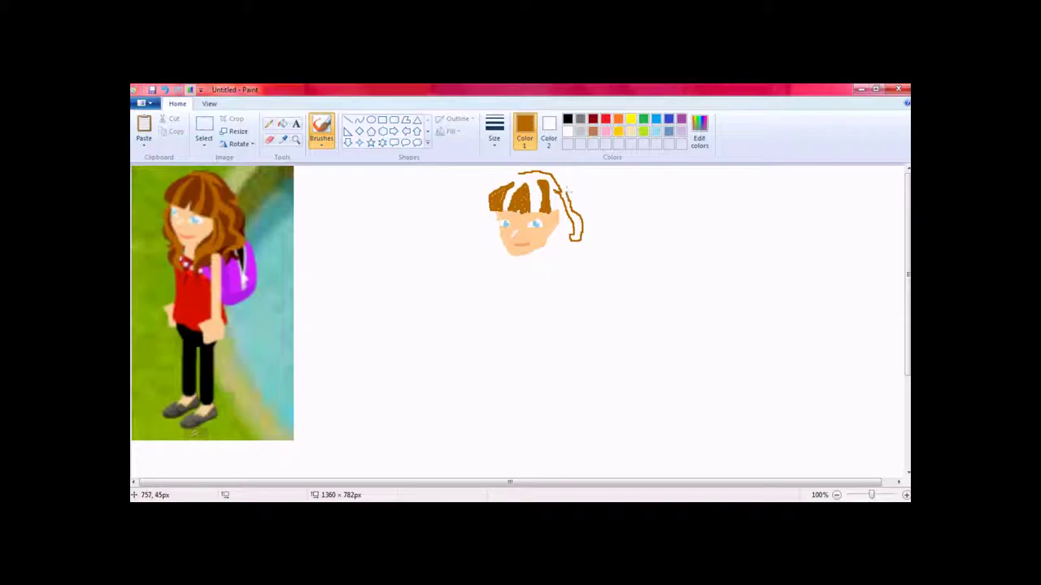
pyautogui.moveTo(569, 177); pyautogui.dragTo(520, 170)
pyautogui.click(282, 123)
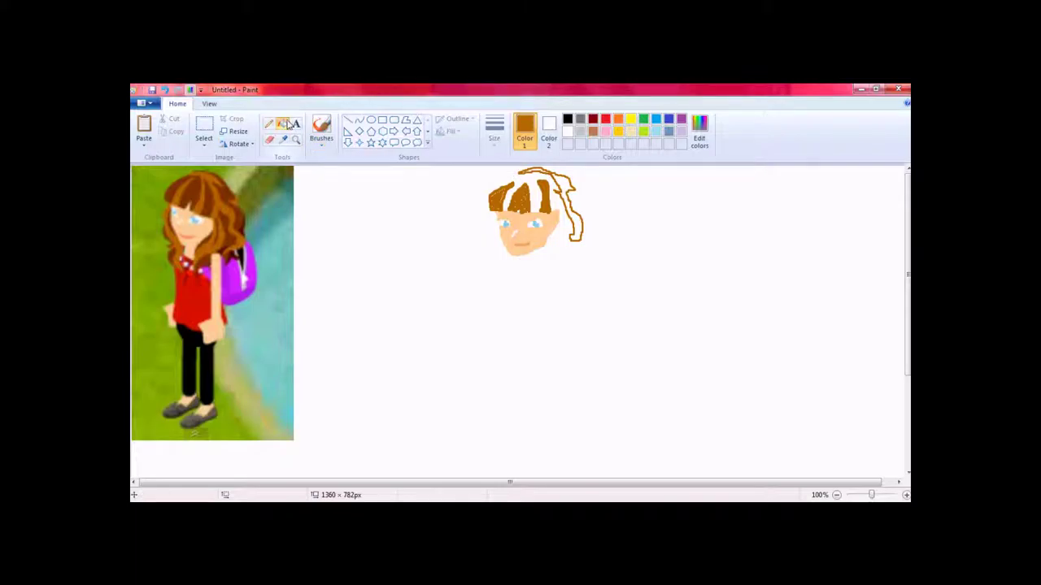
pyautogui.click(562, 181)
pyautogui.click(543, 170)
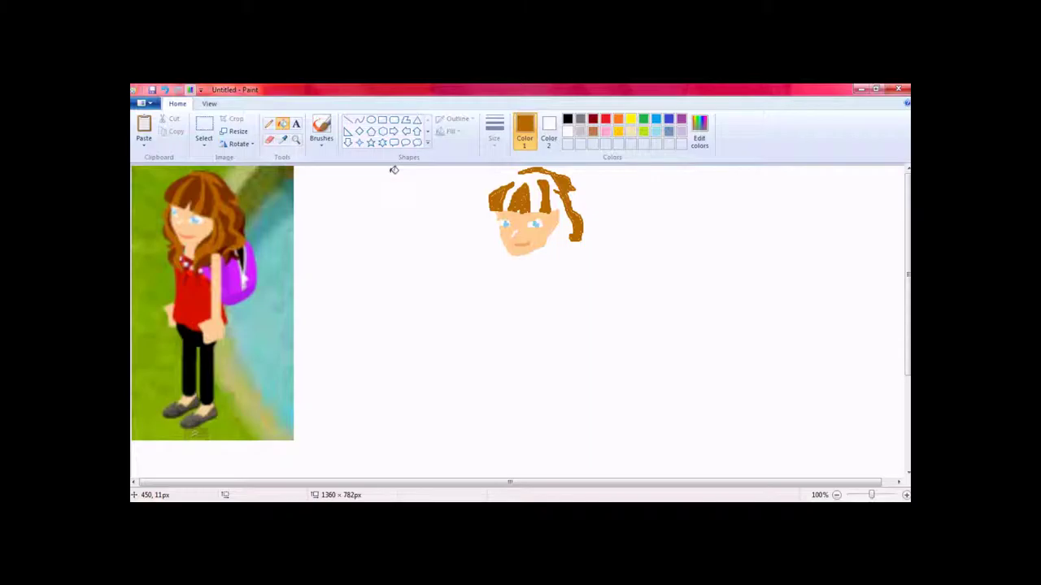
# Paint brown strands along the right side of the face and outline the jagged hair ends below them
pyautogui.click(323, 130)
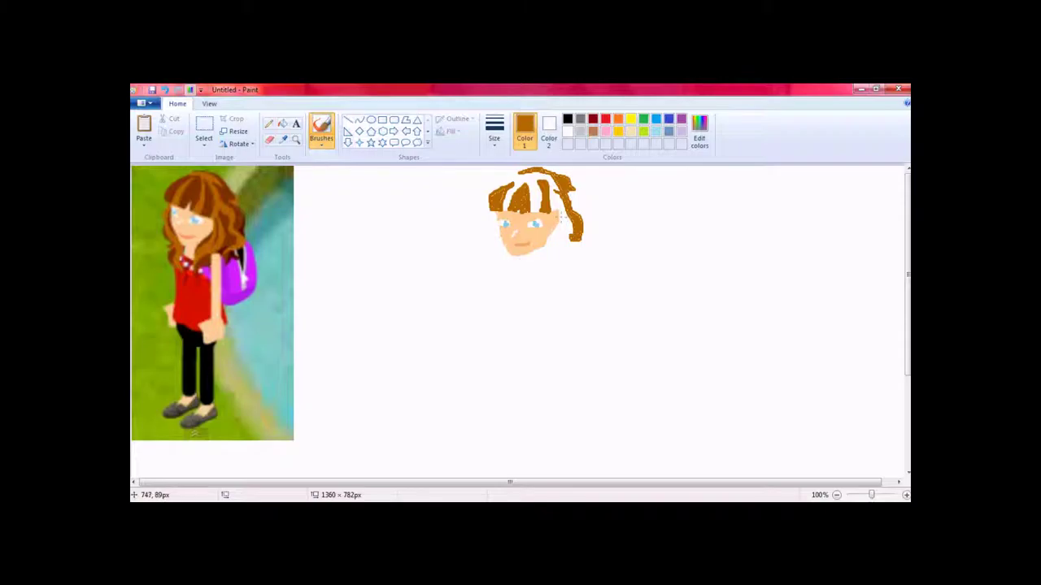
pyautogui.moveTo(561, 216); pyautogui.dragTo(559, 240)
pyautogui.click(493, 128)
pyautogui.click(507, 171)
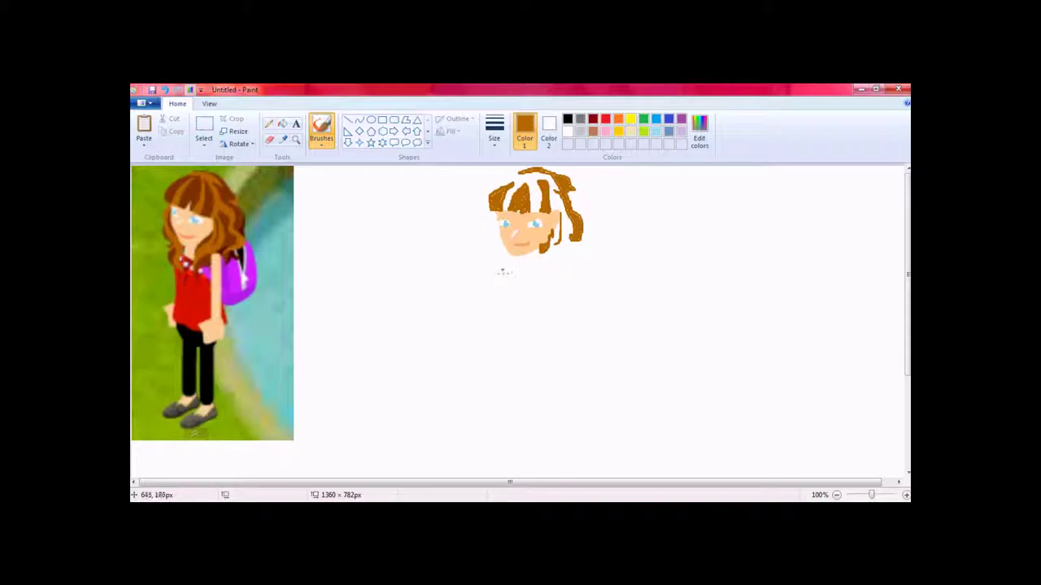
pyautogui.moveTo(537, 244)
pyautogui.mouseDown()
pyautogui.moveTo(533, 281)
pyautogui.moveTo(555, 255)
pyautogui.moveTo(570, 269)
pyautogui.moveTo(577, 241)
pyautogui.mouseUp()
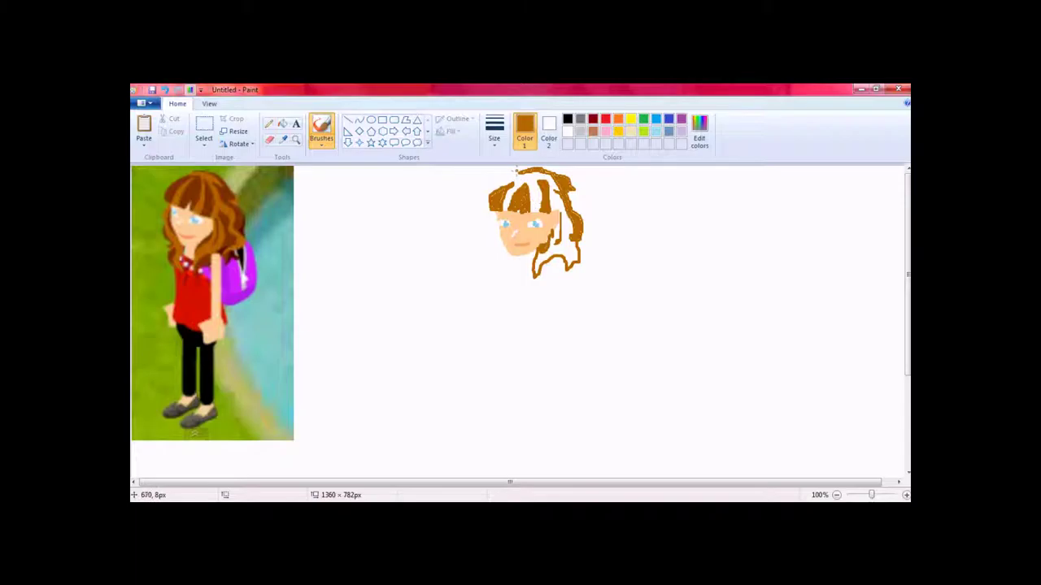
# Close the hair outline at the top left of the head and draw the brown lock along the left side of the face
pyautogui.moveTo(514, 176); pyautogui.dragTo(499, 190)
pyautogui.moveTo(489, 210)
pyautogui.mouseDown()
pyautogui.moveTo(494, 280)
pyautogui.moveTo(504, 249)
pyautogui.moveTo(496, 228)
pyautogui.moveTo(486, 257)
pyautogui.mouseUp()
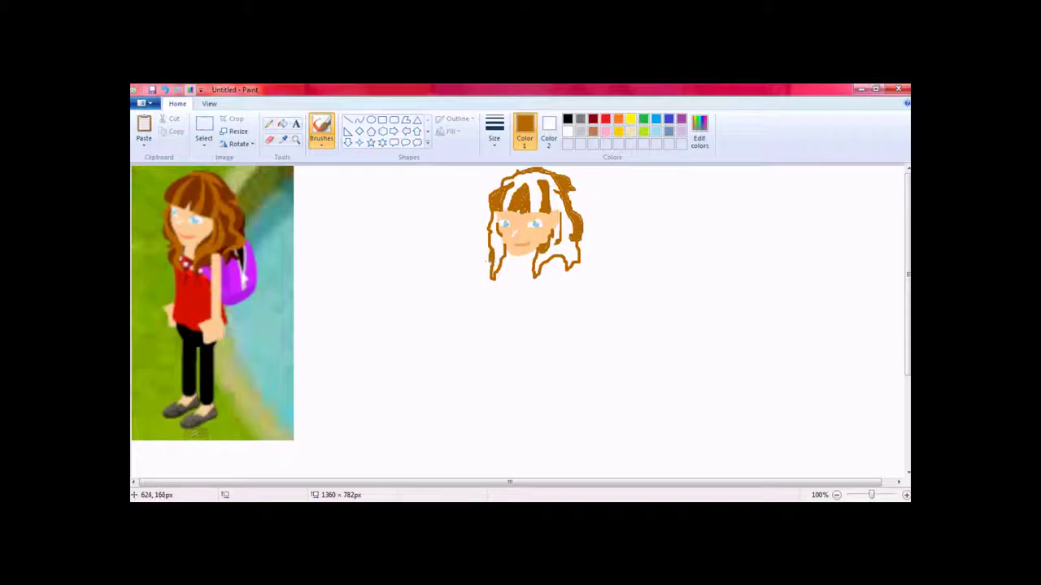
pyautogui.moveTo(498, 252); pyautogui.dragTo(502, 262)
pyautogui.click(283, 139)
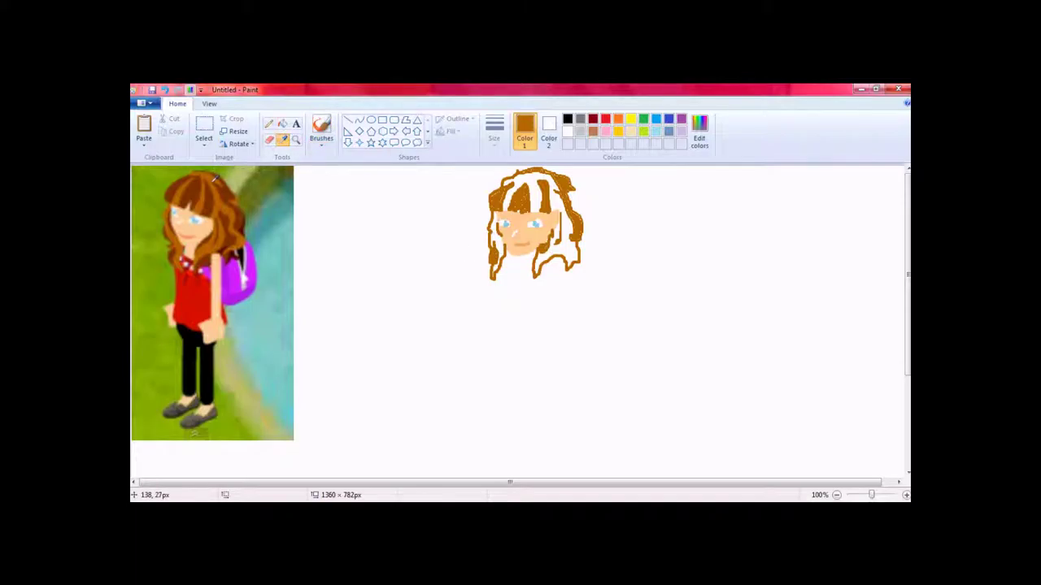
pyautogui.click(213, 177)
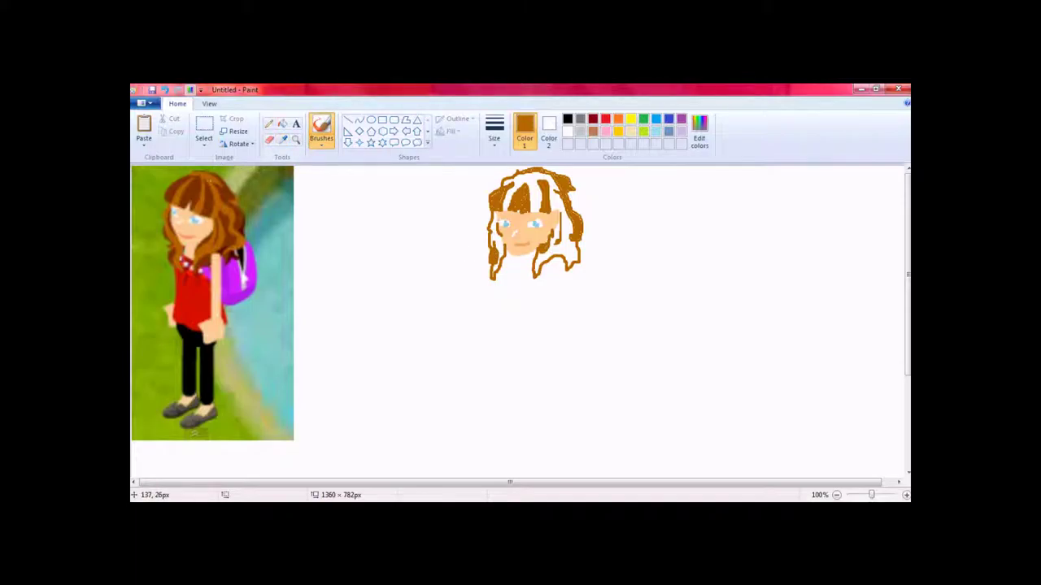
pyautogui.click(282, 123)
pyautogui.click(538, 179)
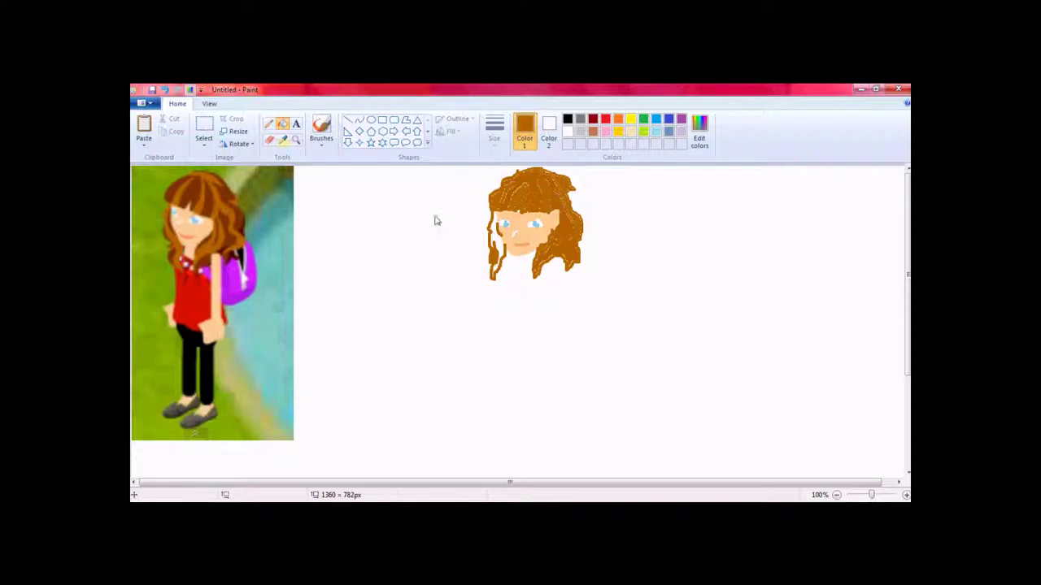
pyautogui.click(165, 89)
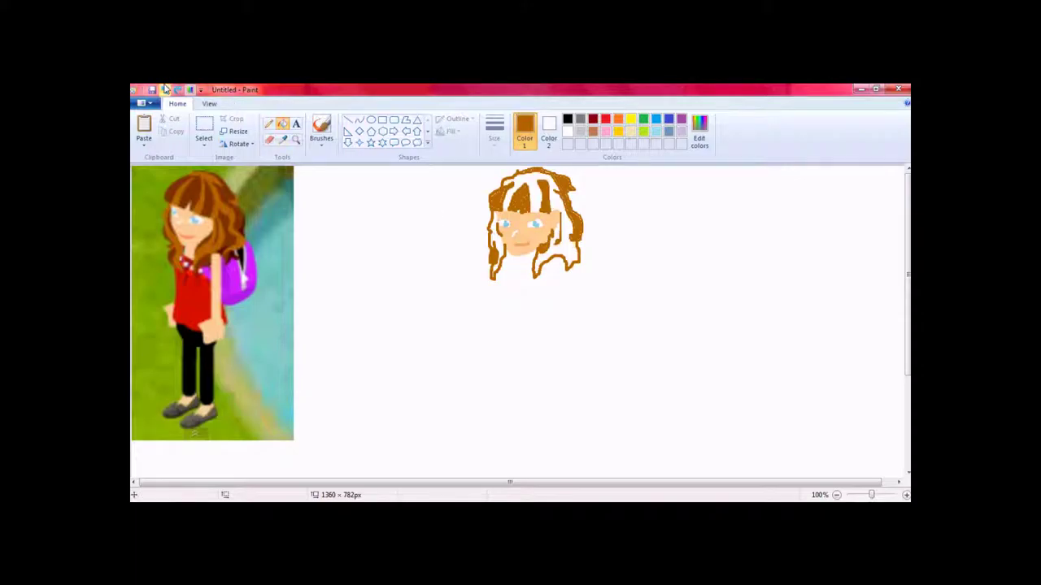
# Fill the white gaps in the bangs and side hair with the dark brown sampled from the reference girl's hair
pyautogui.click(281, 140)
pyautogui.click(197, 193)
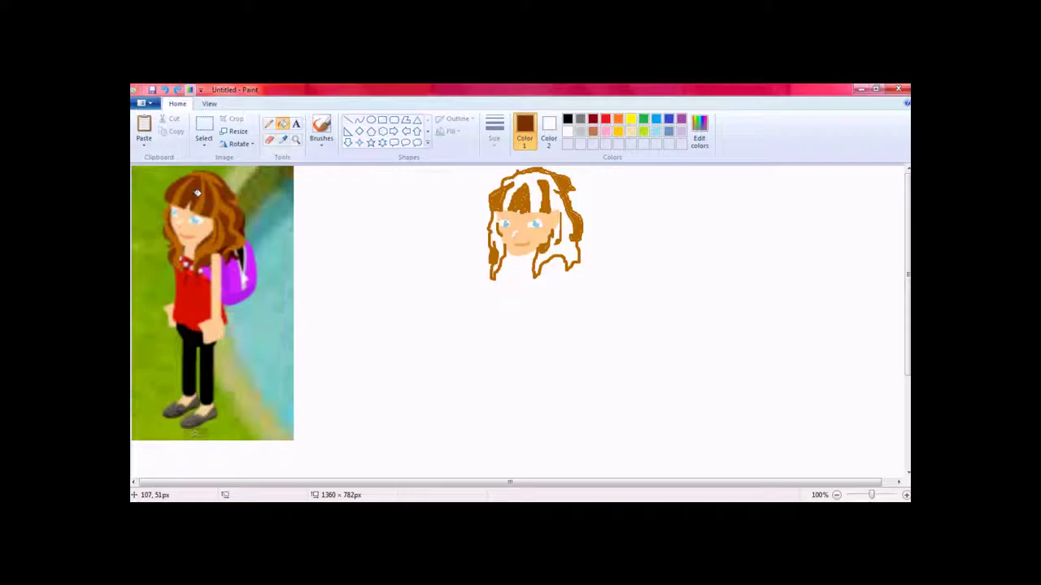
pyautogui.click(535, 185)
pyautogui.click(504, 249)
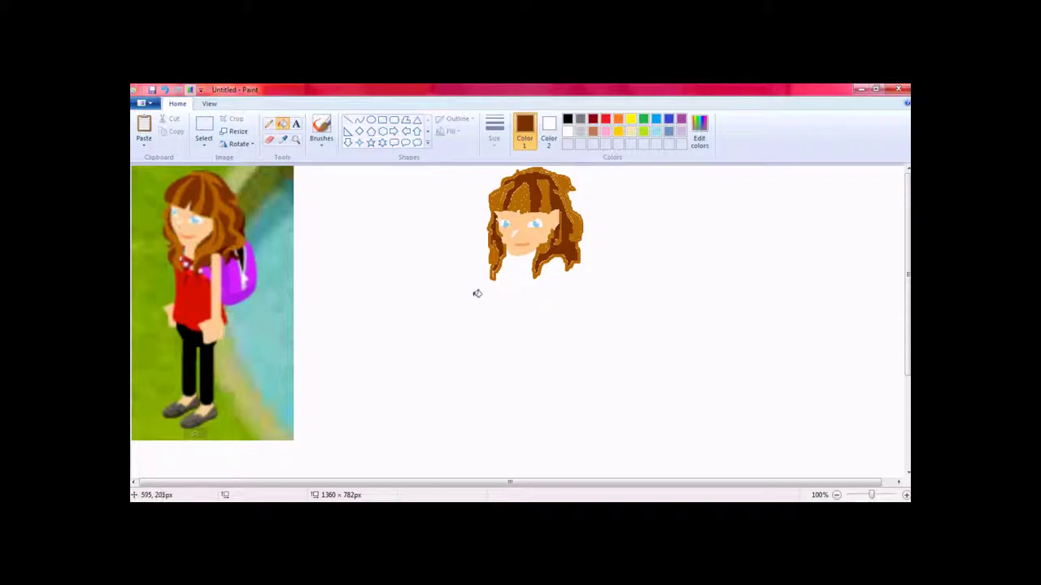
# Paint the neck below the chin with the thickest brush in the skin color sampled from the face, redoing the first attempt
pyautogui.click(283, 139)
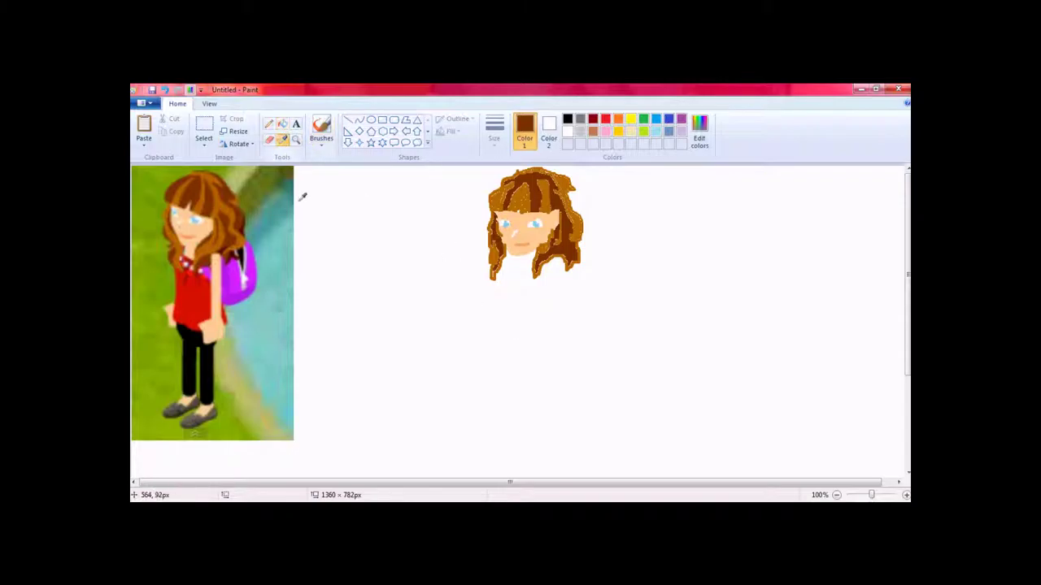
pyautogui.click(537, 233)
pyautogui.click(323, 129)
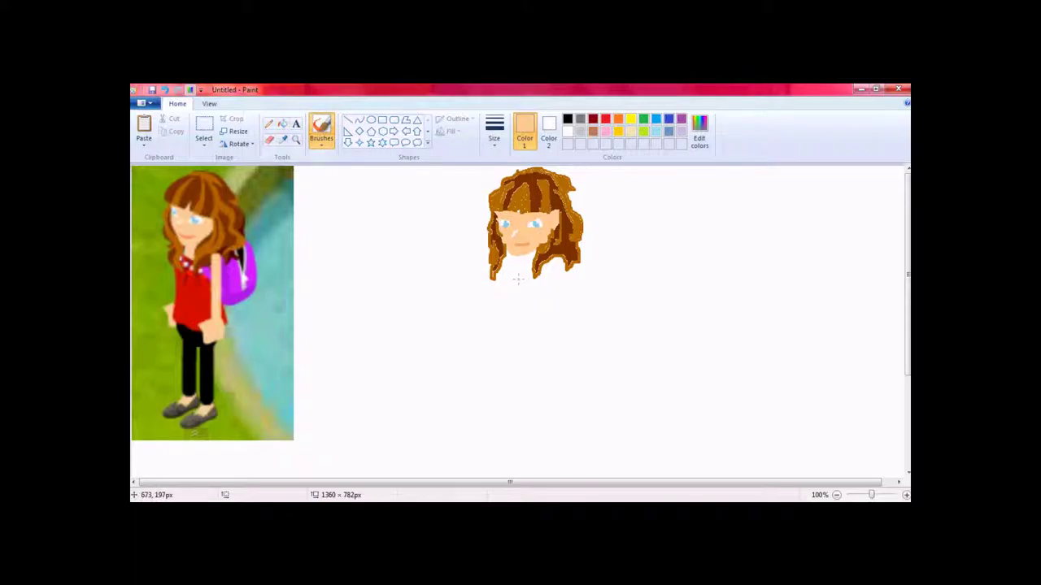
pyautogui.click(428, 131)
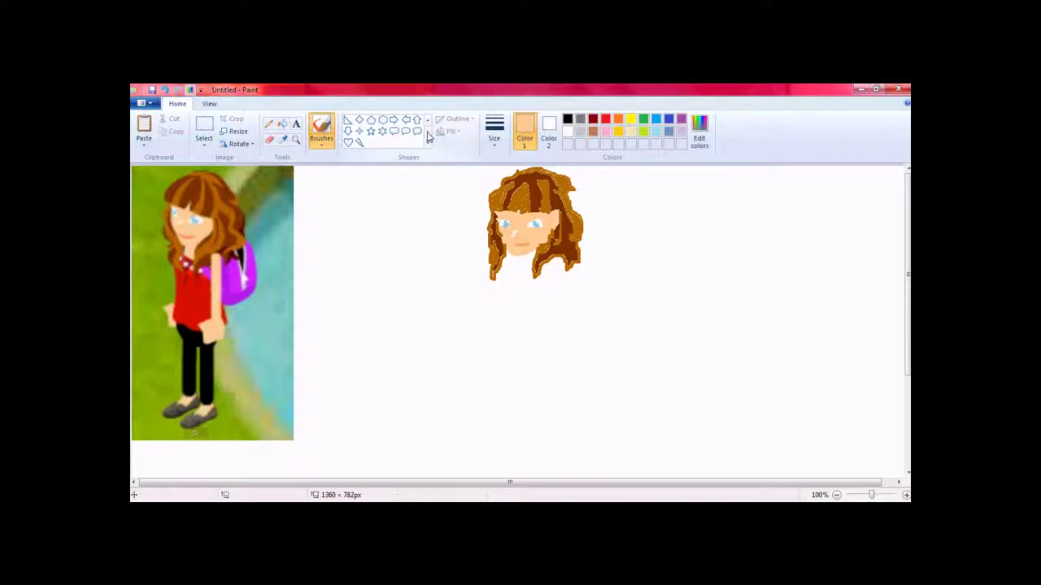
pyautogui.click(428, 119)
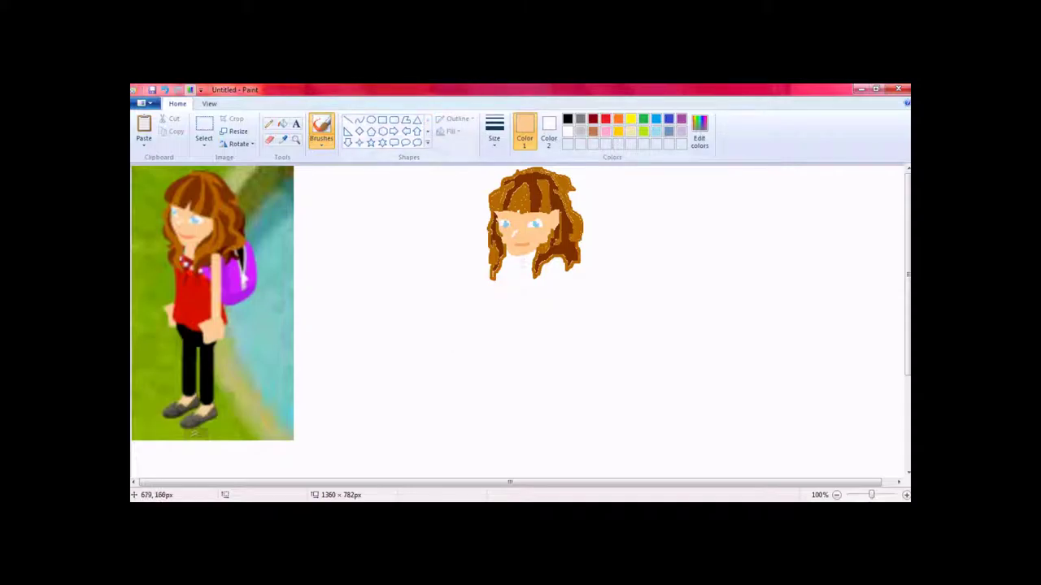
pyautogui.click(494, 131)
pyautogui.click(508, 230)
pyautogui.moveTo(514, 263)
pyautogui.mouseDown()
pyautogui.moveTo(526, 268)
pyautogui.moveTo(524, 259)
pyautogui.moveTo(514, 268)
pyautogui.mouseUp()
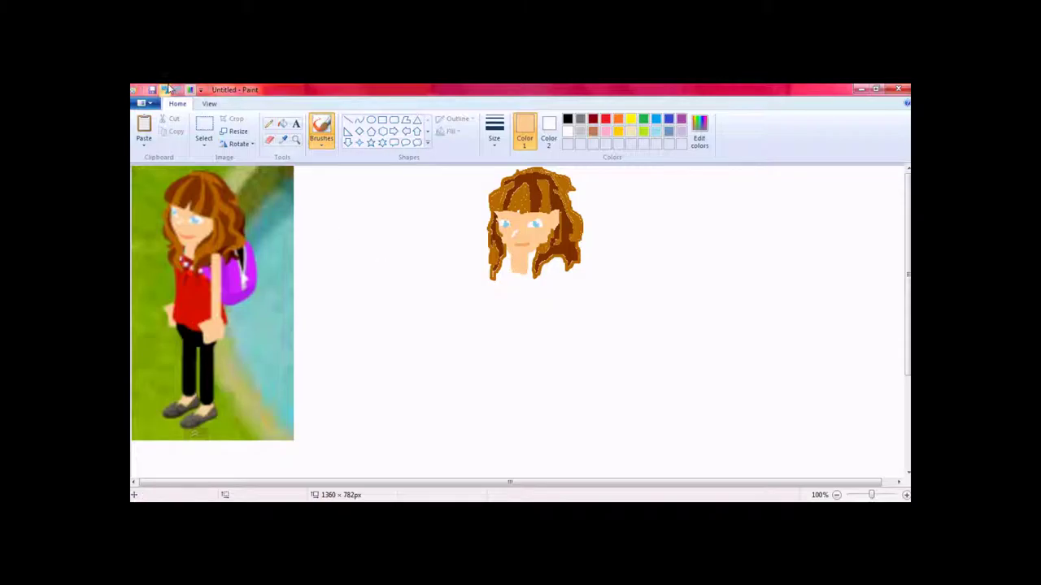
pyautogui.hotkey('ctrl', 'z')
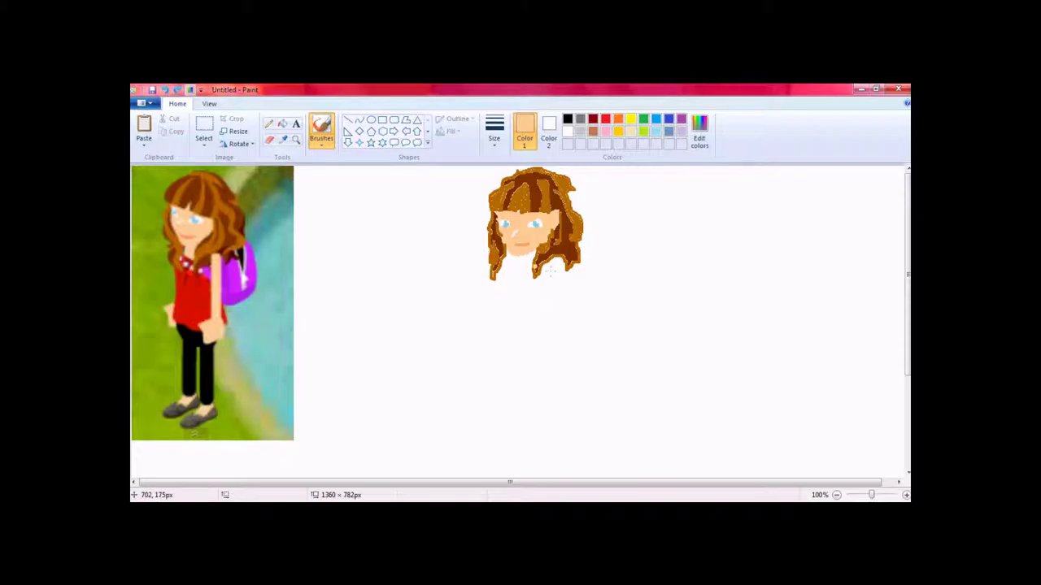
pyautogui.moveTo(513, 256); pyautogui.dragTo(521, 259)
# Paint short red collar strokes on both sides of the neck using the red sampled from the reference shirt
pyautogui.click(282, 139)
pyautogui.click(211, 314)
pyautogui.moveTo(516, 256)
pyautogui.mouseDown()
pyautogui.moveTo(506, 268)
pyautogui.moveTo(506, 254)
pyautogui.moveTo(527, 265)
pyautogui.mouseUp()
pyautogui.click(530, 256)
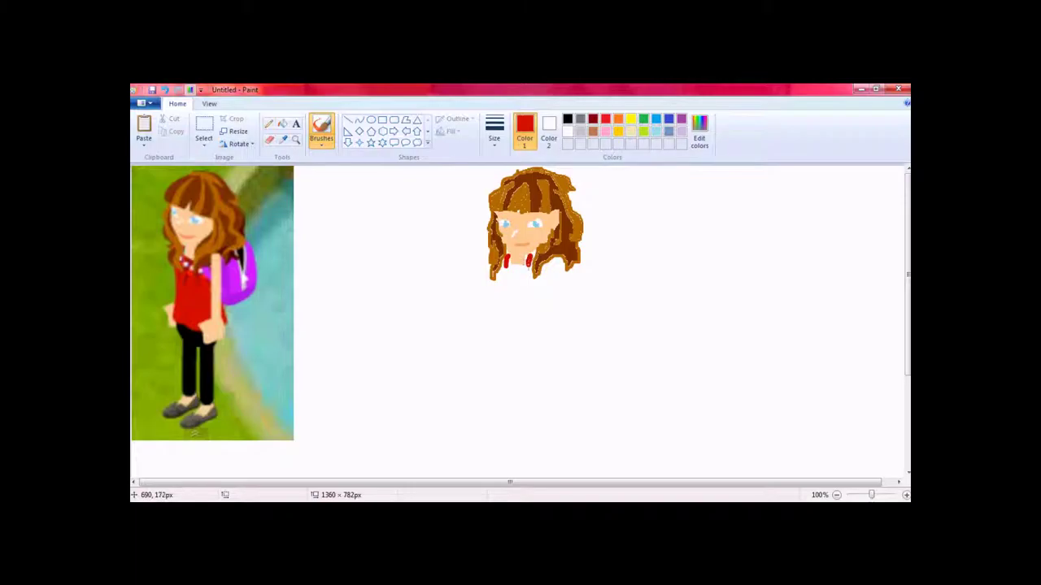
# Draw the red neckline across the base of the neck and short shoulder lines at both ends, undoing unsuitable strokes
pyautogui.moveTo(506, 268); pyautogui.dragTo(527, 268)
pyautogui.moveTo(495, 274); pyautogui.dragTo(499, 299)
pyautogui.click(165, 89)
pyautogui.moveTo(496, 267); pyautogui.dragTo(506, 305)
pyautogui.click(165, 89)
pyautogui.moveTo(499, 277); pyautogui.dragTo(545, 275)
pyautogui.click(165, 89)
pyautogui.moveTo(538, 272); pyautogui.dragTo(543, 275)
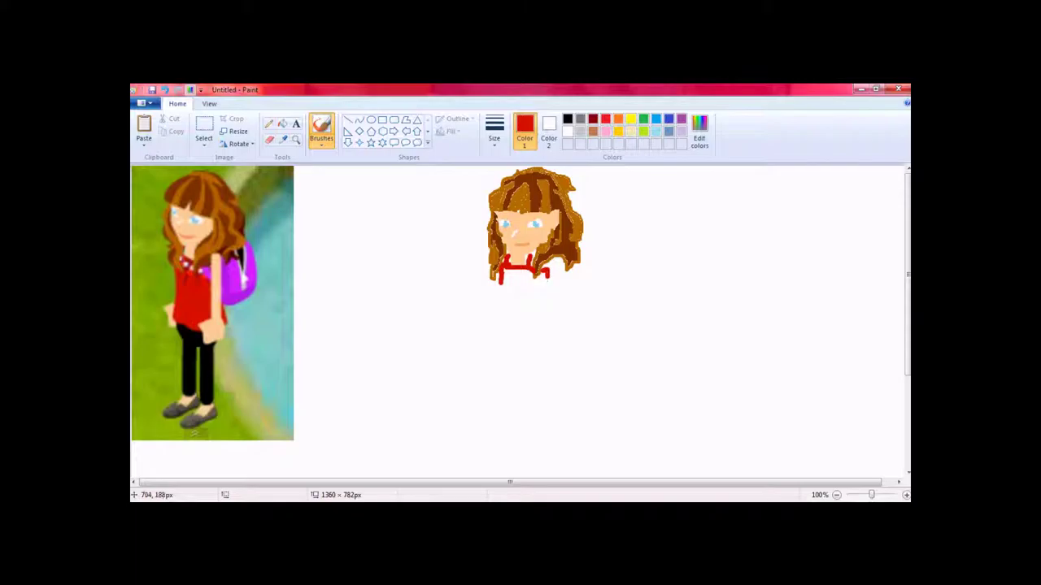
# Cover the red collar stroke on the neck's right side with white and touch up the neck in the reference's skin color
pyautogui.click(630, 132)
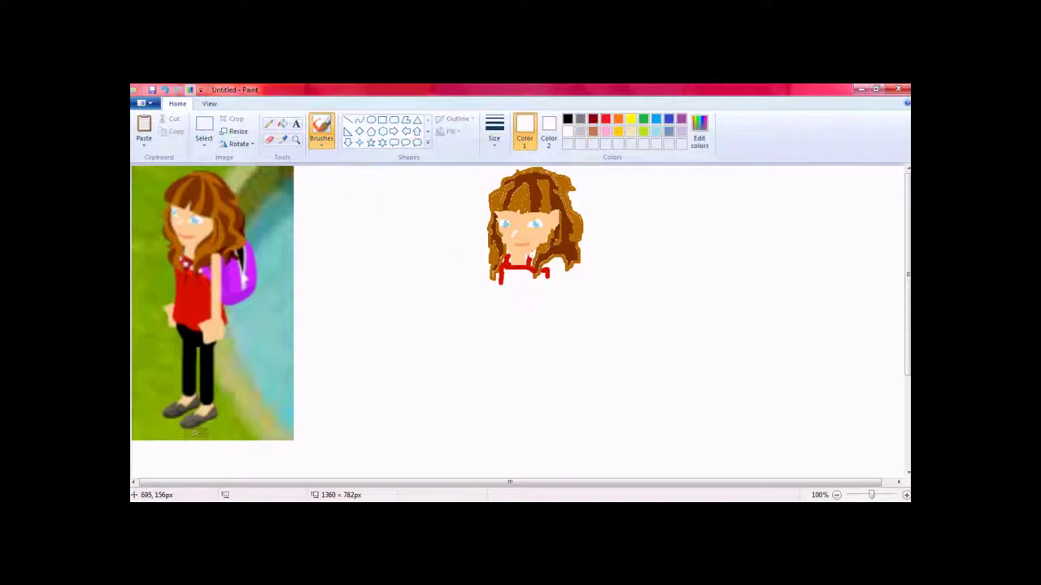
pyautogui.moveTo(525, 255)
pyautogui.mouseDown()
pyautogui.moveTo(531, 268)
pyautogui.moveTo(526, 259)
pyautogui.mouseUp()
pyautogui.moveTo(526, 258); pyautogui.dragTo(527, 260)
pyautogui.click(282, 139)
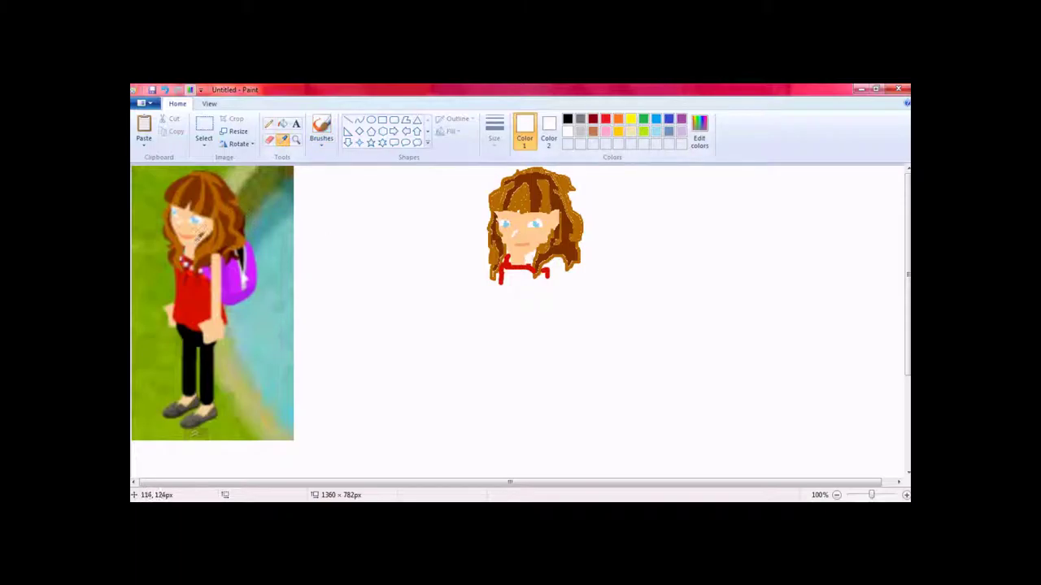
pyautogui.click(200, 236)
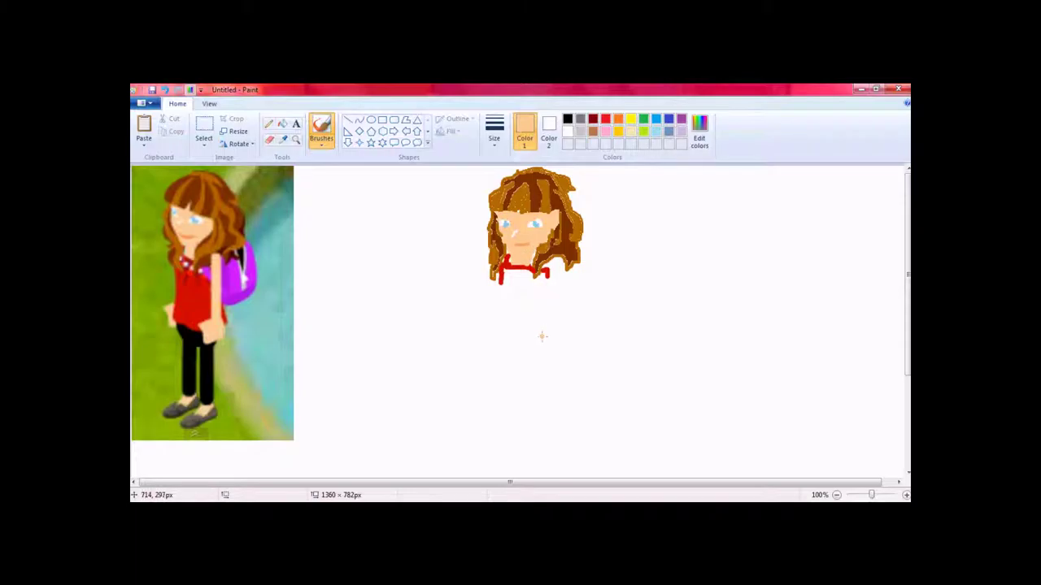
# Outline the body of the shirt from the shoulders to an uneven hem in the red sampled from the reference shirt
pyautogui.click(605, 121)
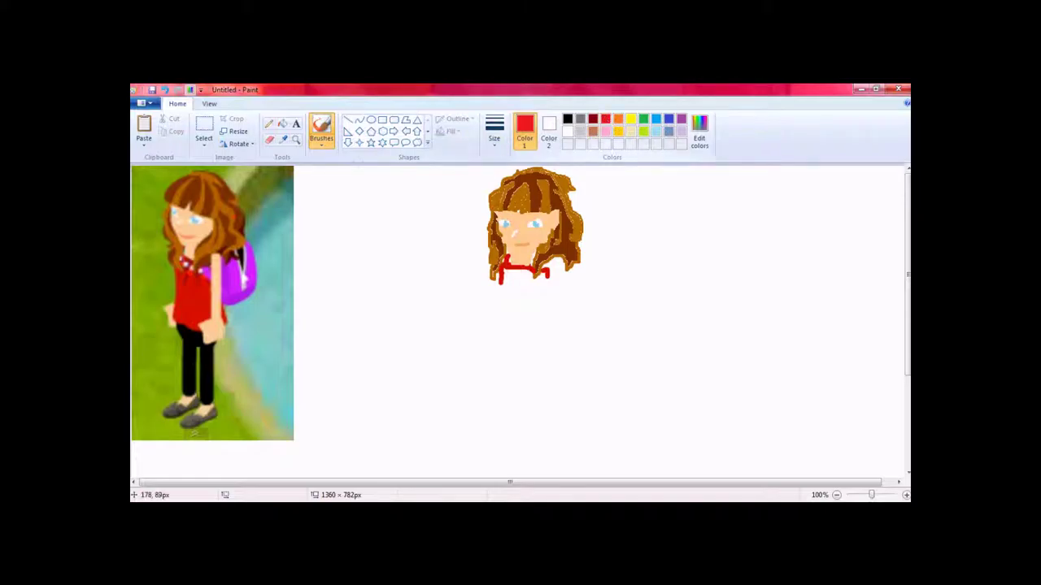
pyautogui.click(282, 139)
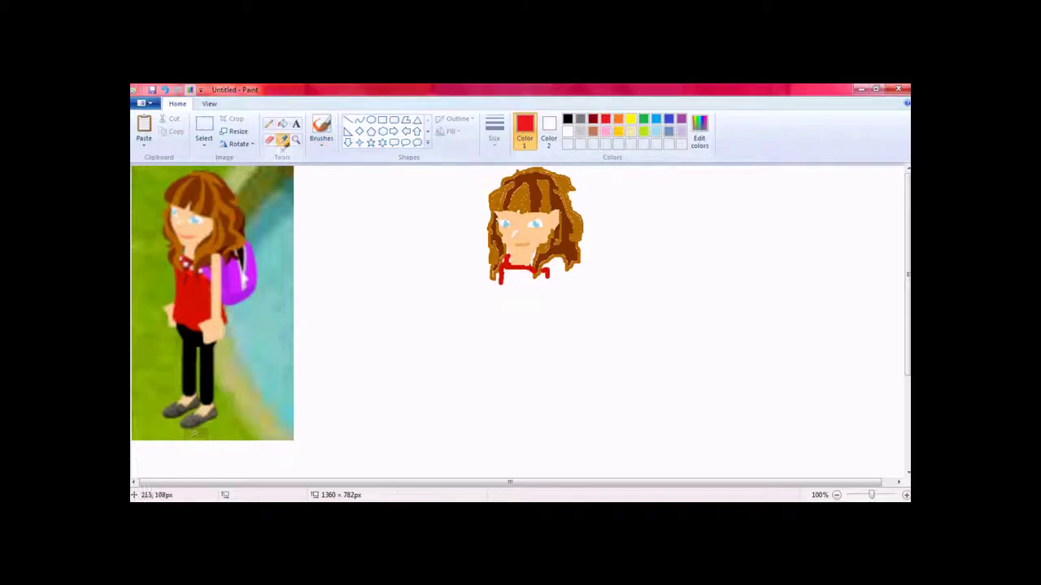
pyautogui.click(196, 296)
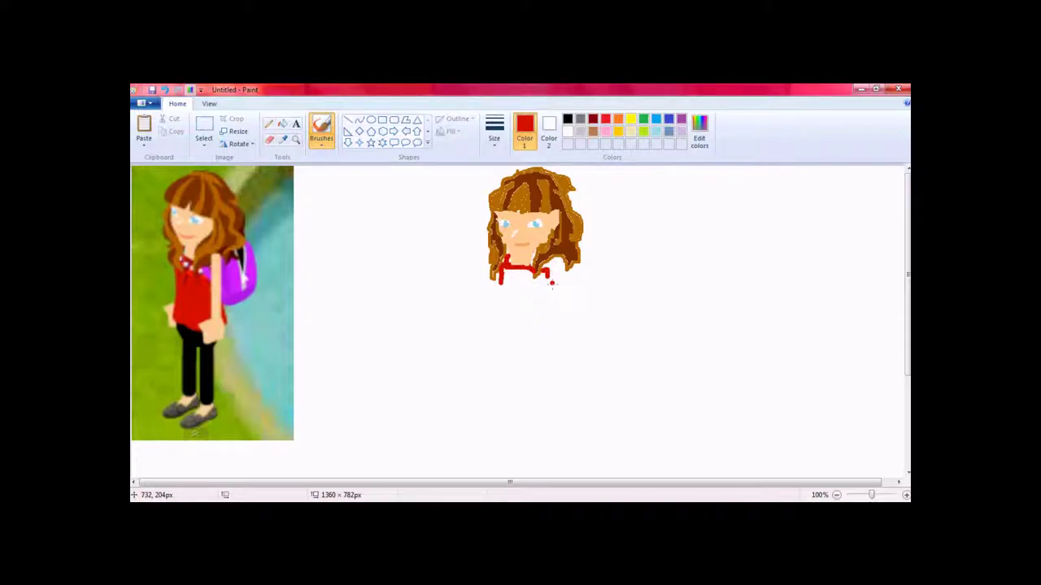
pyautogui.moveTo(548, 274)
pyautogui.mouseDown()
pyautogui.moveTo(545, 328)
pyautogui.moveTo(527, 340)
pyautogui.moveTo(487, 339)
pyautogui.moveTo(500, 281)
pyautogui.mouseUp()
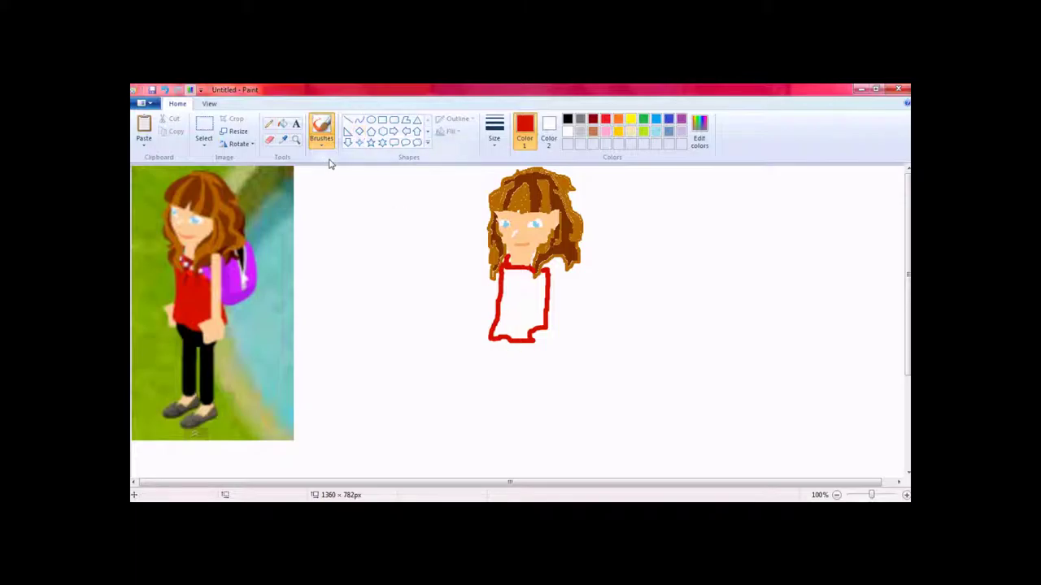
# Paint a dark red band across the top of the shirt using the color sampled from the reference collar
pyautogui.click(284, 143)
pyautogui.click(192, 252)
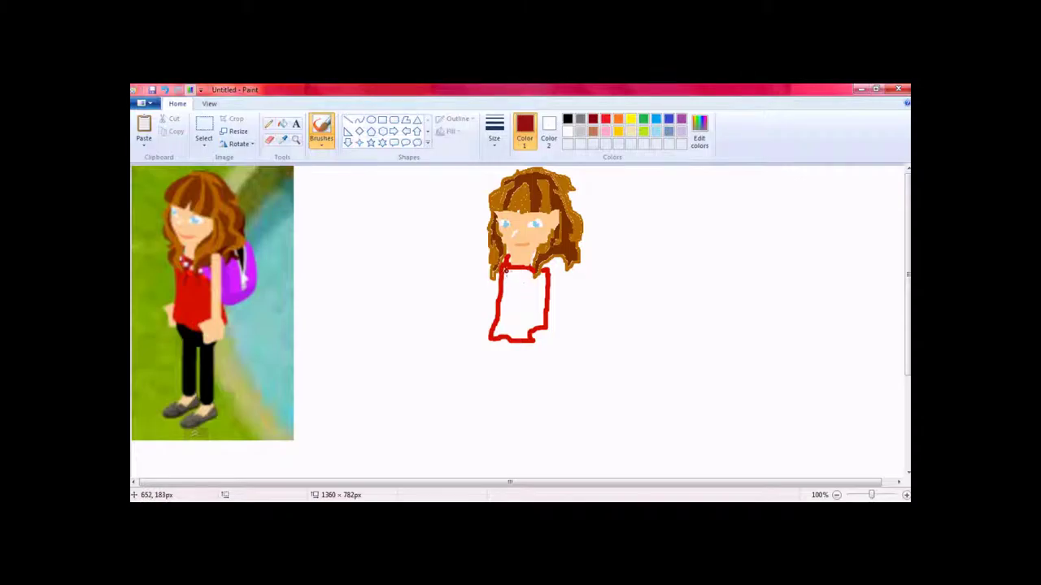
pyautogui.moveTo(504, 272); pyautogui.dragTo(539, 276)
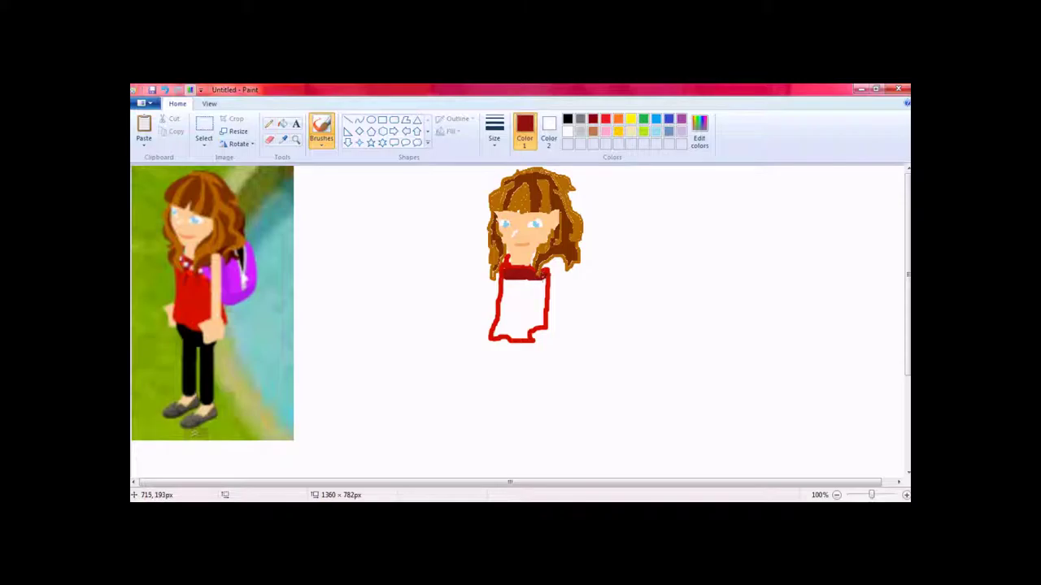
# Dot a row of pale beads along the dark red band with the second-thinnest brush, using the reference beads' color
pyautogui.click(282, 139)
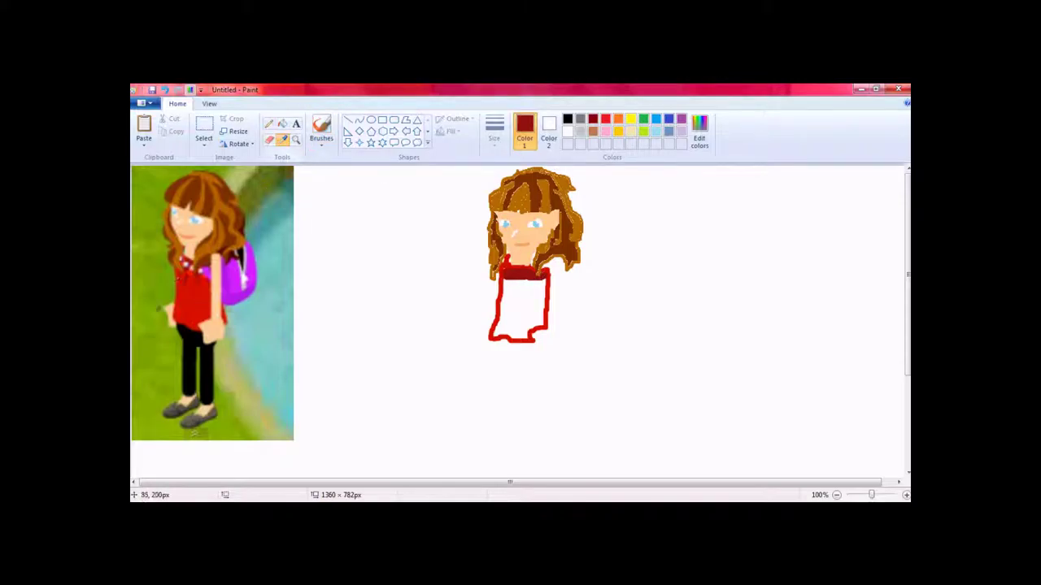
pyautogui.click(188, 260)
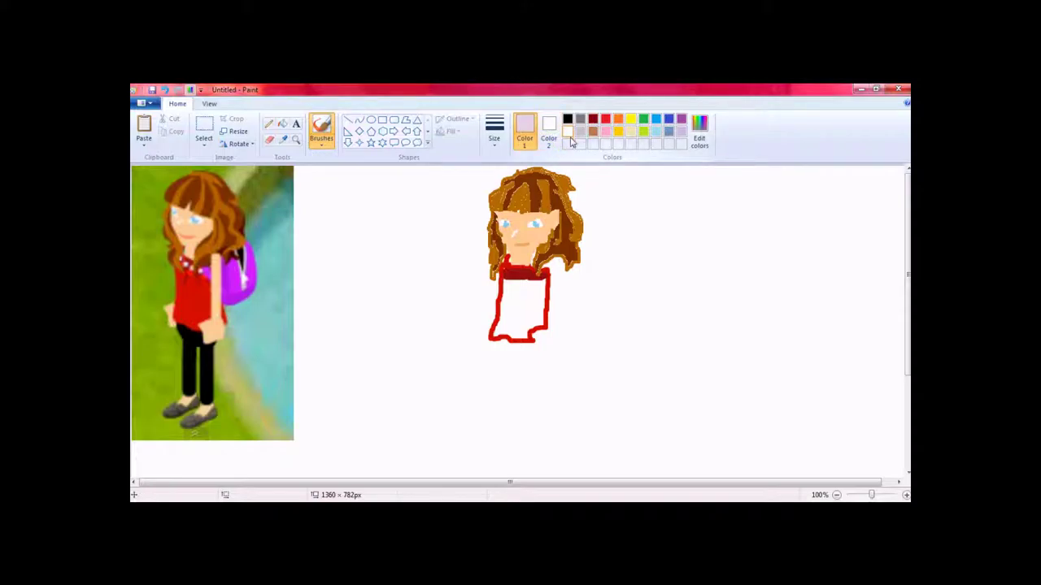
pyautogui.click(568, 131)
pyautogui.click(282, 139)
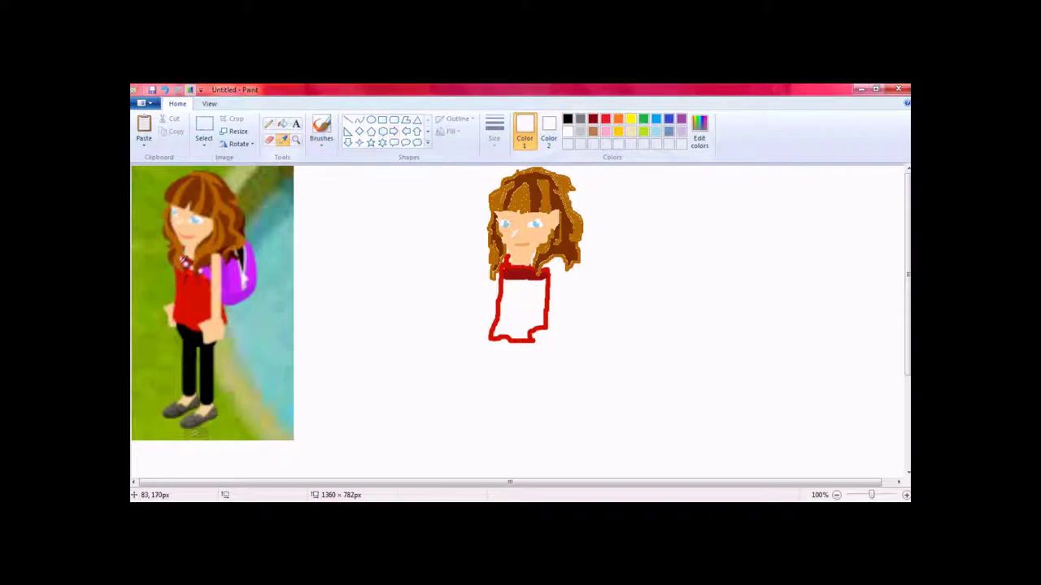
pyautogui.click(188, 262)
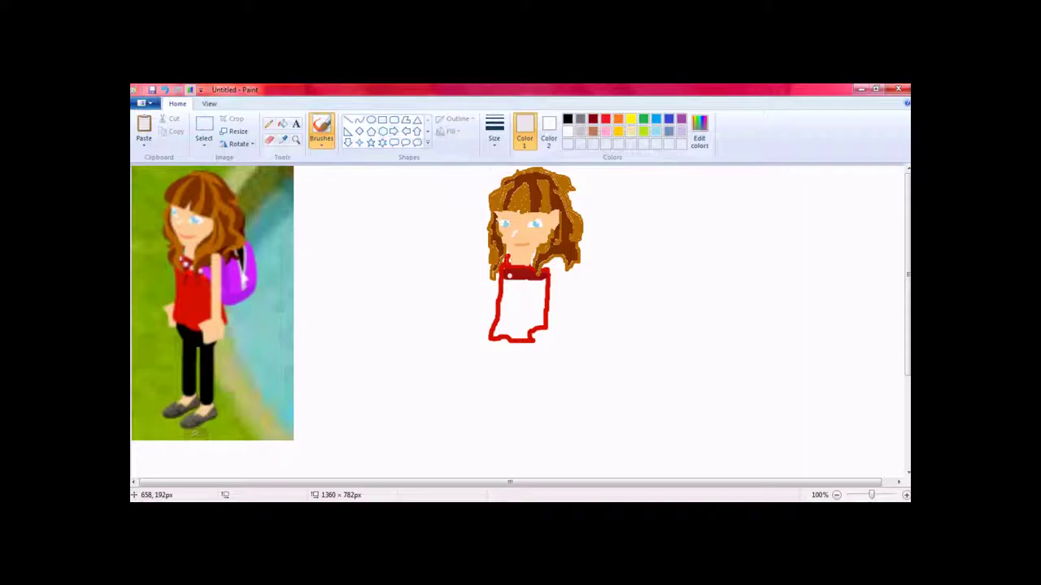
pyautogui.click(493, 132)
pyautogui.click(505, 188)
pyautogui.moveTo(503, 274); pyautogui.dragTo(532, 274)
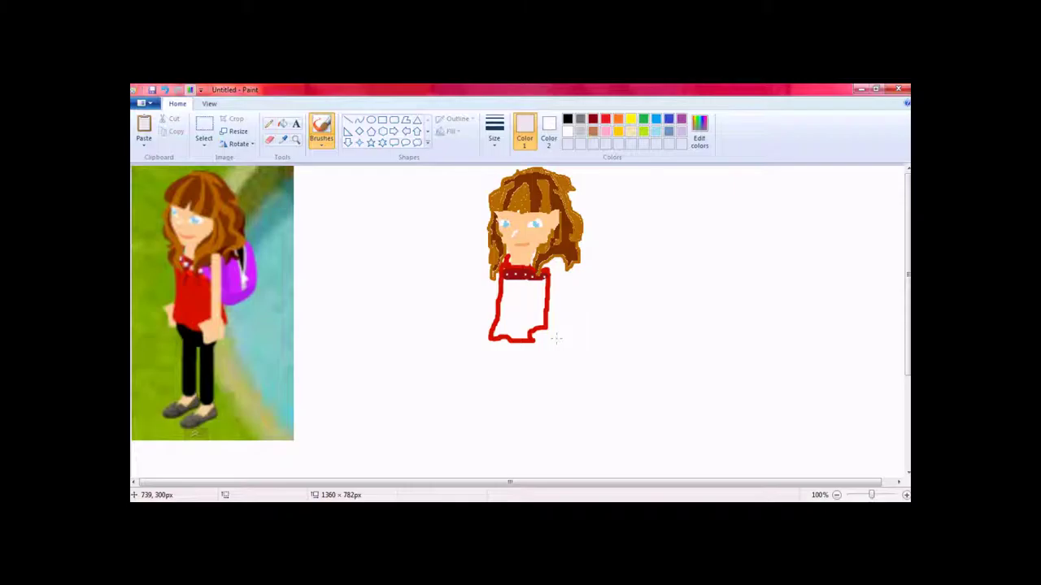
# Draw short vertical fold lines below the beaded band in its dark red color
pyautogui.click(283, 140)
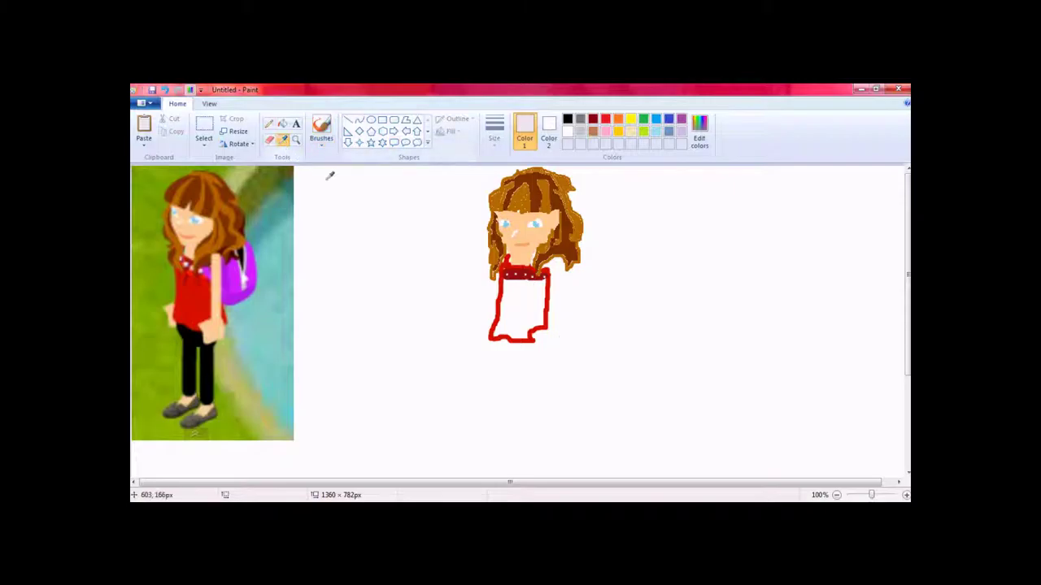
pyautogui.click(506, 279)
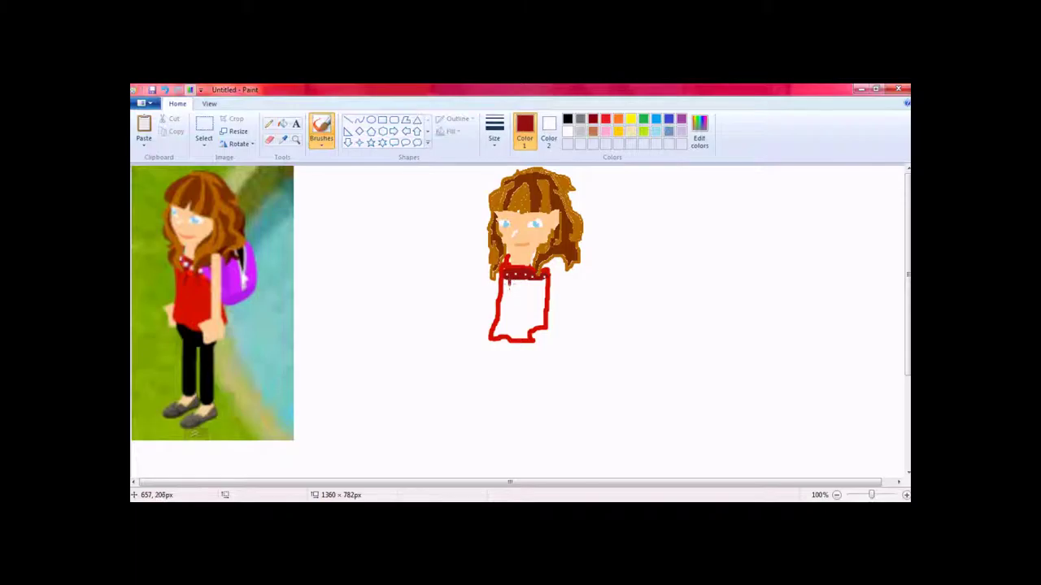
pyautogui.moveTo(509, 285); pyautogui.dragTo(528, 287)
# Fill the inside of the shirt outline with the sampled shirt red
pyautogui.click(282, 140)
pyautogui.click(491, 322)
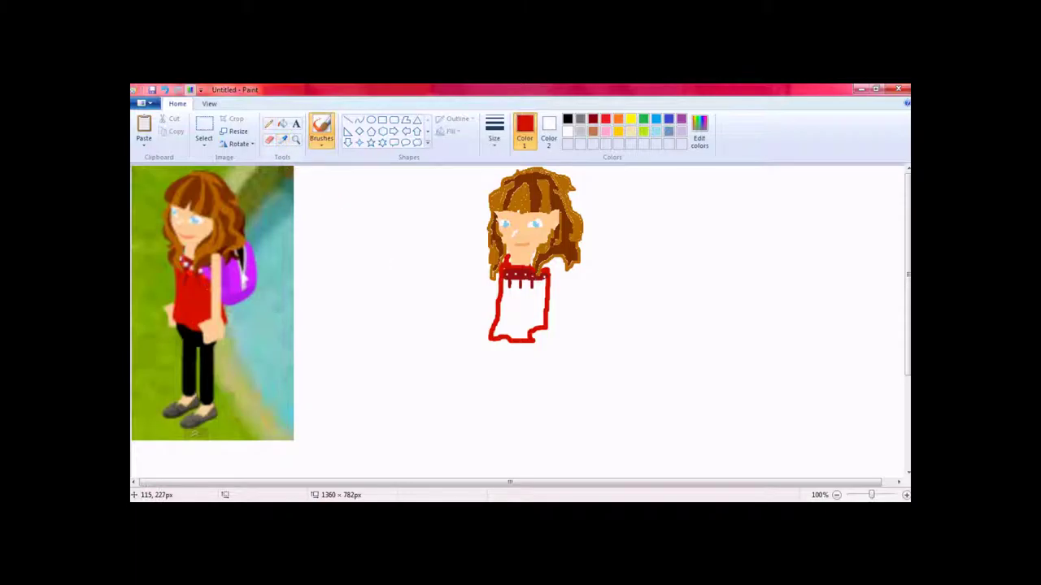
pyautogui.click(282, 124)
pyautogui.click(519, 321)
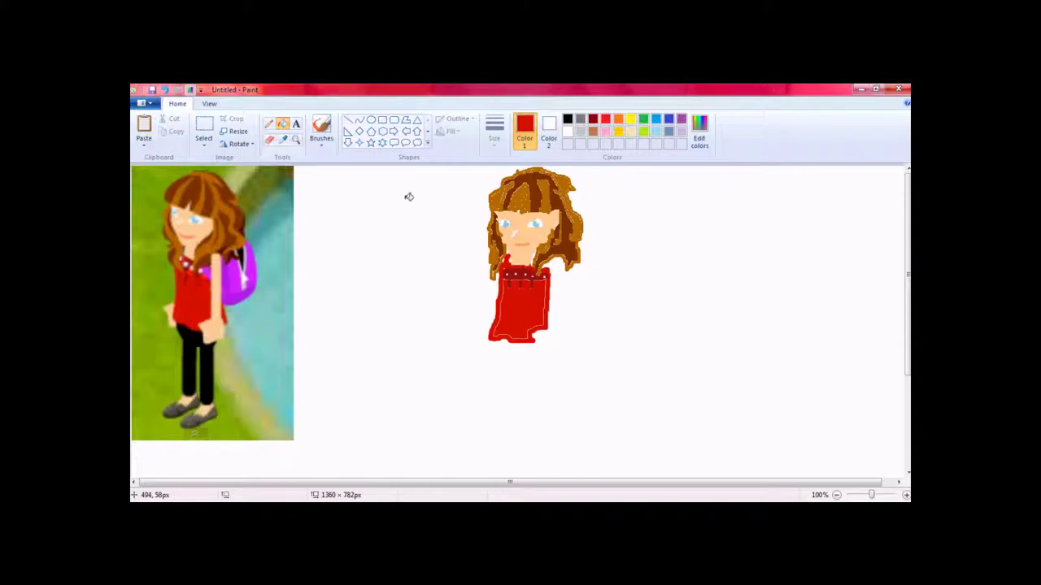
# Paint the arm down the right side of the shirt with the thickest brush in the reference's skin color
pyautogui.click(284, 140)
pyautogui.click(216, 325)
pyautogui.click(321, 128)
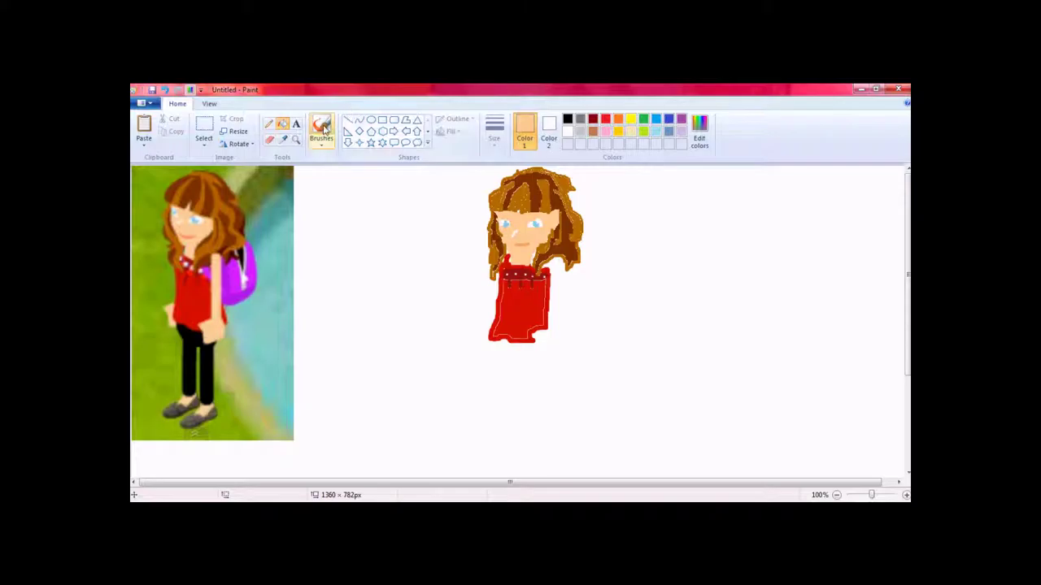
pyautogui.click(494, 130)
pyautogui.click(517, 234)
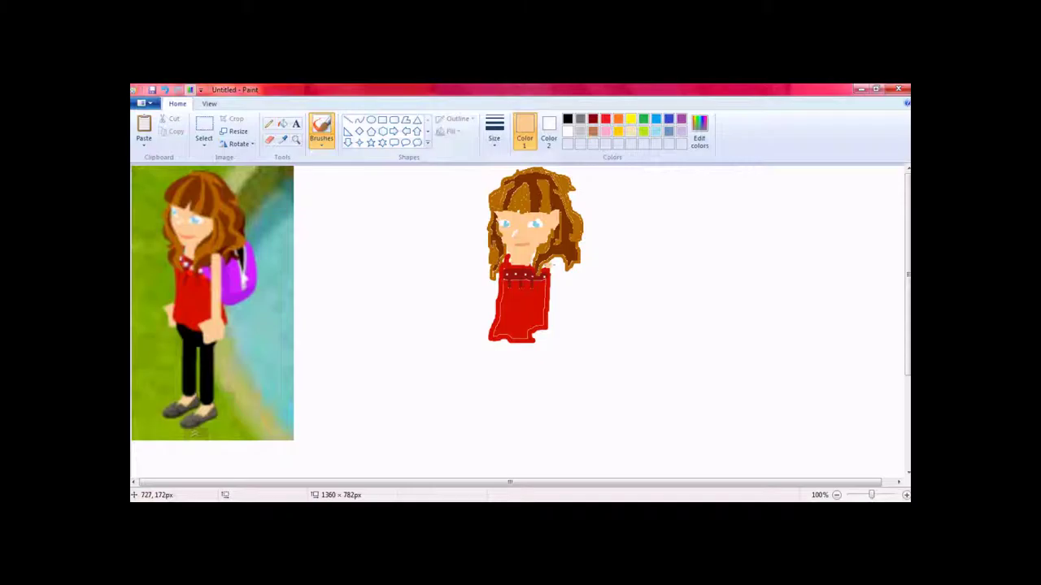
pyautogui.moveTo(560, 263)
pyautogui.mouseDown()
pyautogui.moveTo(548, 333)
pyautogui.moveTo(537, 337)
pyautogui.moveTo(548, 340)
pyautogui.moveTo(553, 322)
pyautogui.mouseUp()
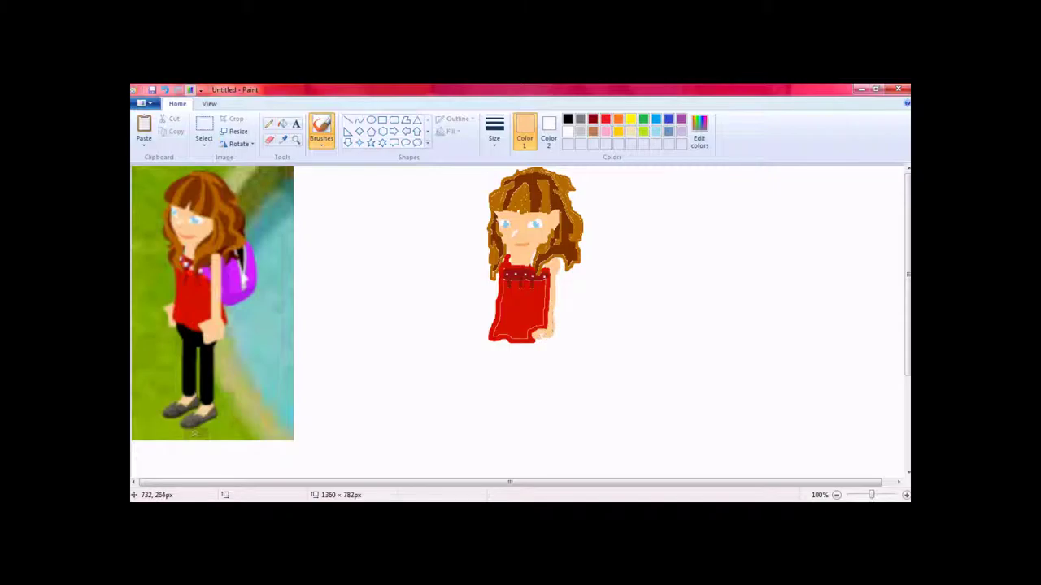
# Widen the right arm, shape its hand, and paint the other hand beside the shirt's lower left corner
pyautogui.moveTo(556, 338); pyautogui.dragTo(559, 277)
pyautogui.moveTo(550, 334); pyautogui.dragTo(540, 343)
pyautogui.moveTo(550, 339); pyautogui.dragTo(539, 348)
pyautogui.moveTo(489, 322)
pyautogui.mouseDown()
pyautogui.moveTo(481, 332)
pyautogui.moveTo(492, 342)
pyautogui.mouseUp()
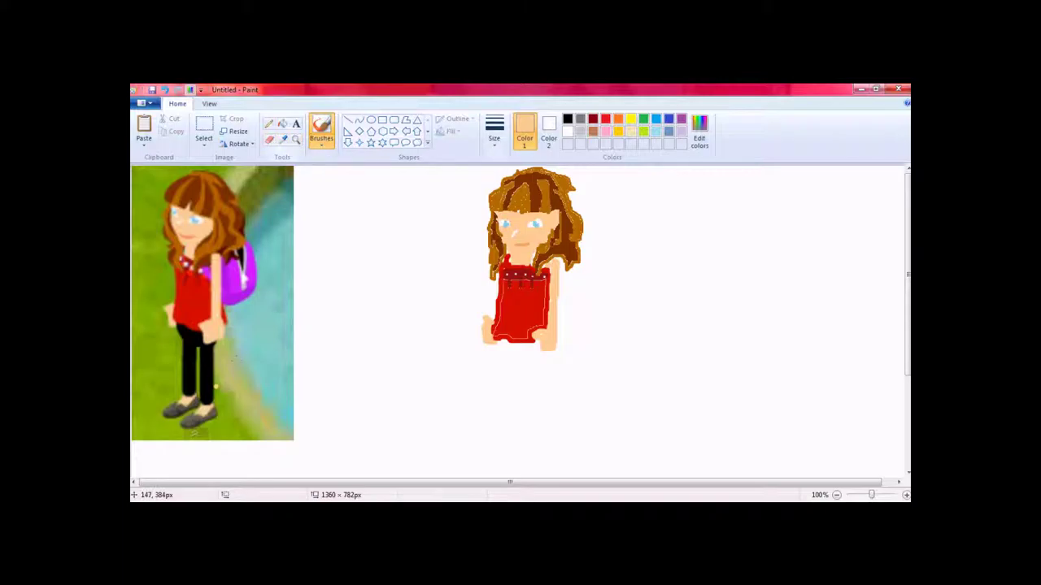
# Paint the trousers below the shirt, with a waistband and two filled legs, in the black sampled from the reference
pyautogui.click(282, 139)
pyautogui.click(209, 371)
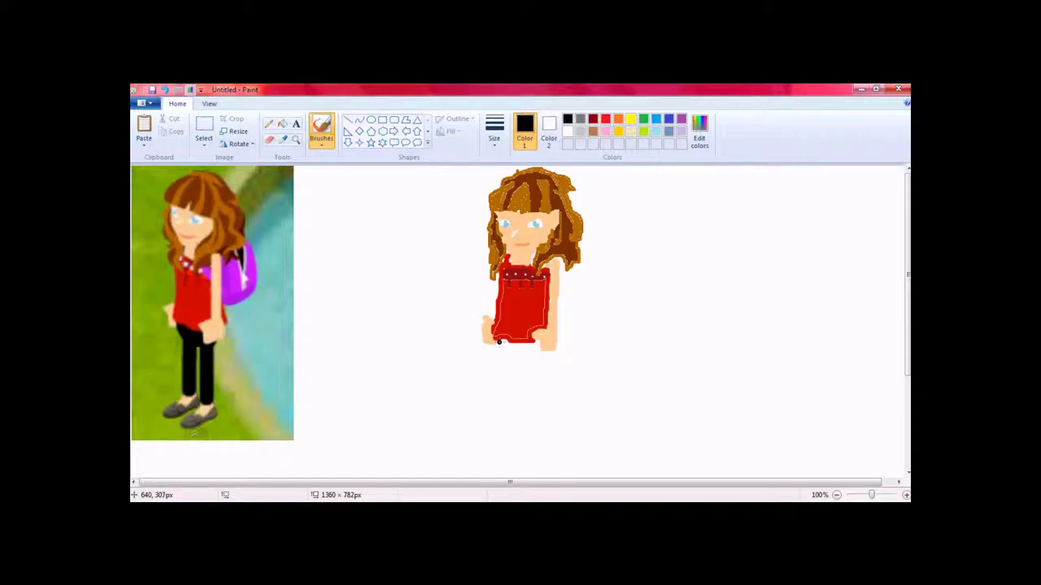
pyautogui.moveTo(499, 342)
pyautogui.mouseDown()
pyautogui.moveTo(537, 345)
pyautogui.moveTo(503, 344)
pyautogui.moveTo(535, 352)
pyautogui.moveTo(519, 348)
pyautogui.moveTo(534, 402)
pyautogui.moveTo(530, 349)
pyautogui.mouseUp()
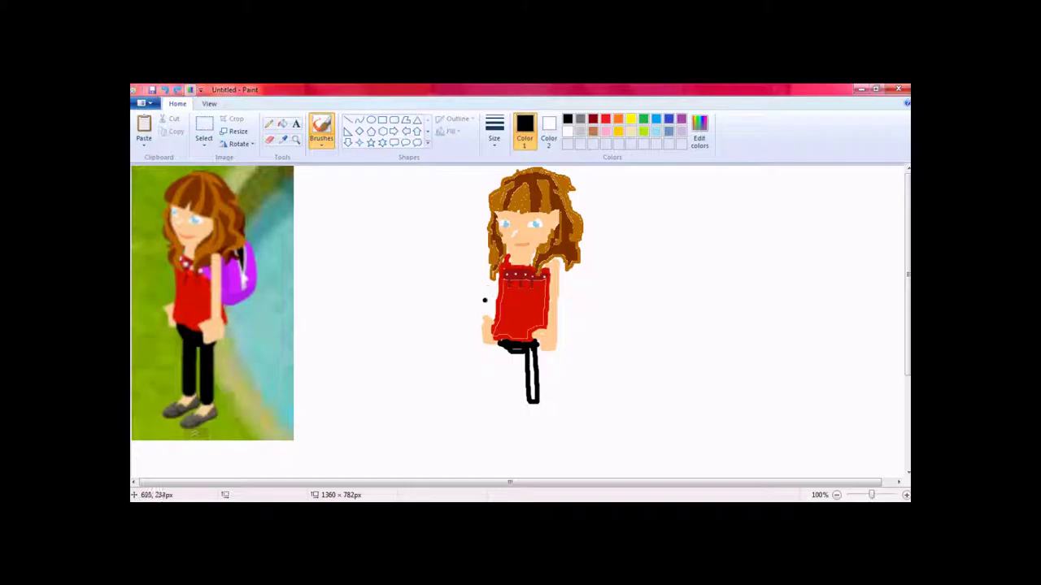
pyautogui.click(166, 90)
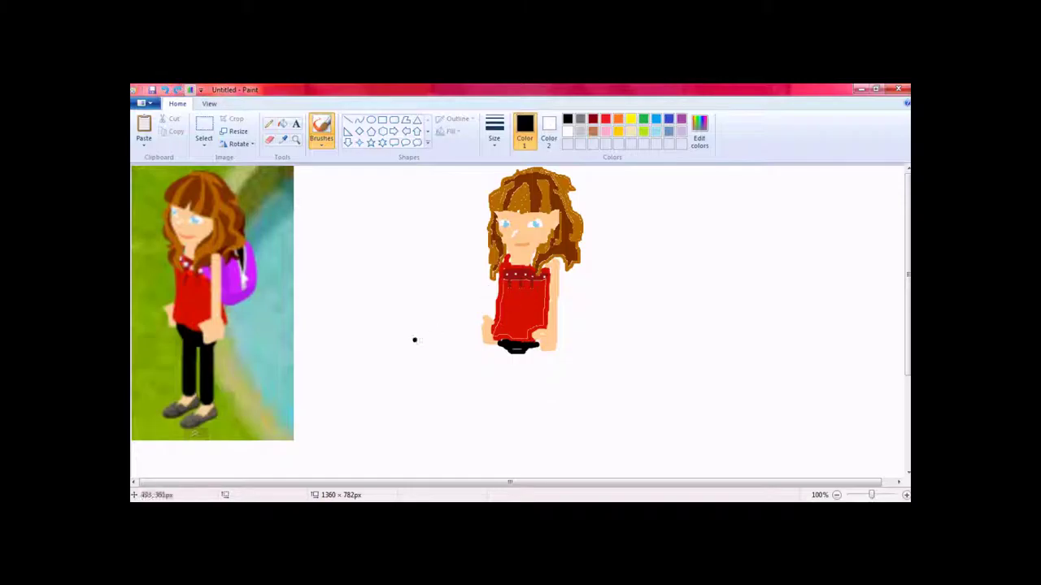
pyautogui.moveTo(527, 358)
pyautogui.mouseDown()
pyautogui.moveTo(540, 406)
pyautogui.moveTo(529, 350)
pyautogui.moveTo(533, 401)
pyautogui.moveTo(538, 345)
pyautogui.moveTo(530, 357)
pyautogui.moveTo(514, 348)
pyautogui.moveTo(532, 406)
pyautogui.moveTo(522, 361)
pyautogui.moveTo(509, 356)
pyautogui.moveTo(501, 416)
pyautogui.moveTo(500, 363)
pyautogui.mouseUp()
pyautogui.moveTo(498, 350)
pyautogui.mouseDown()
pyautogui.moveTo(506, 413)
pyautogui.moveTo(540, 412)
pyautogui.moveTo(530, 414)
pyautogui.mouseUp()
pyautogui.moveTo(510, 353)
pyautogui.mouseDown()
pyautogui.moveTo(511, 411)
pyautogui.moveTo(516, 374)
pyautogui.moveTo(506, 390)
pyautogui.moveTo(500, 341)
pyautogui.mouseUp()
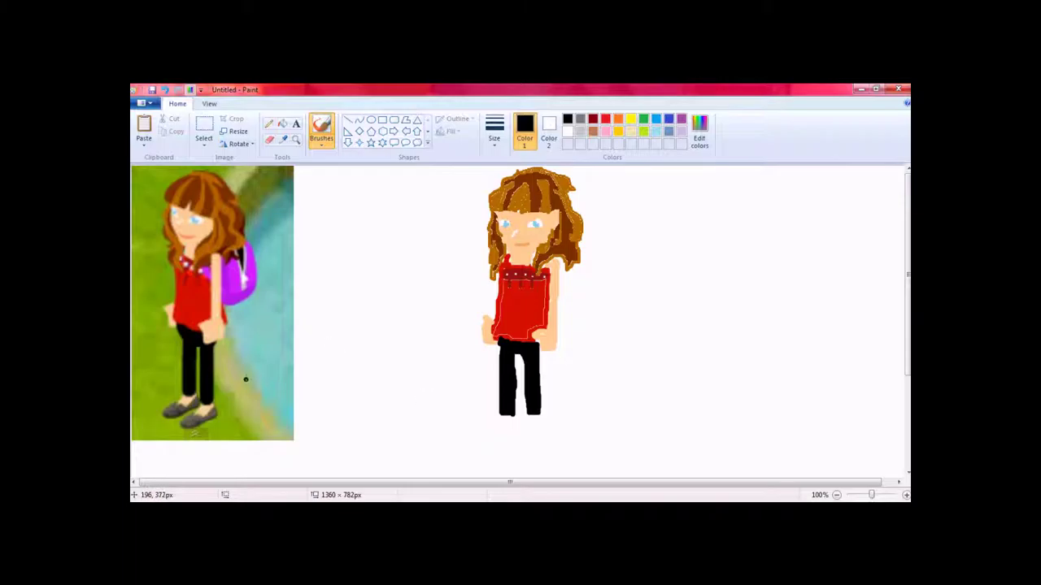
# Paint the feet at the ends of both trouser legs in the skin color sampled from the reference foot
pyautogui.click(283, 140)
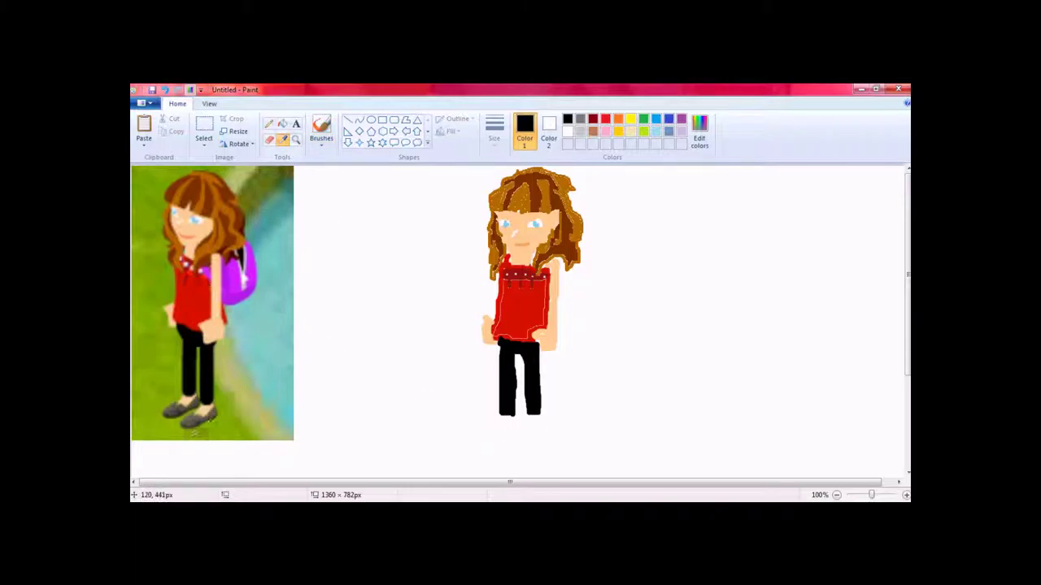
pyautogui.click(202, 406)
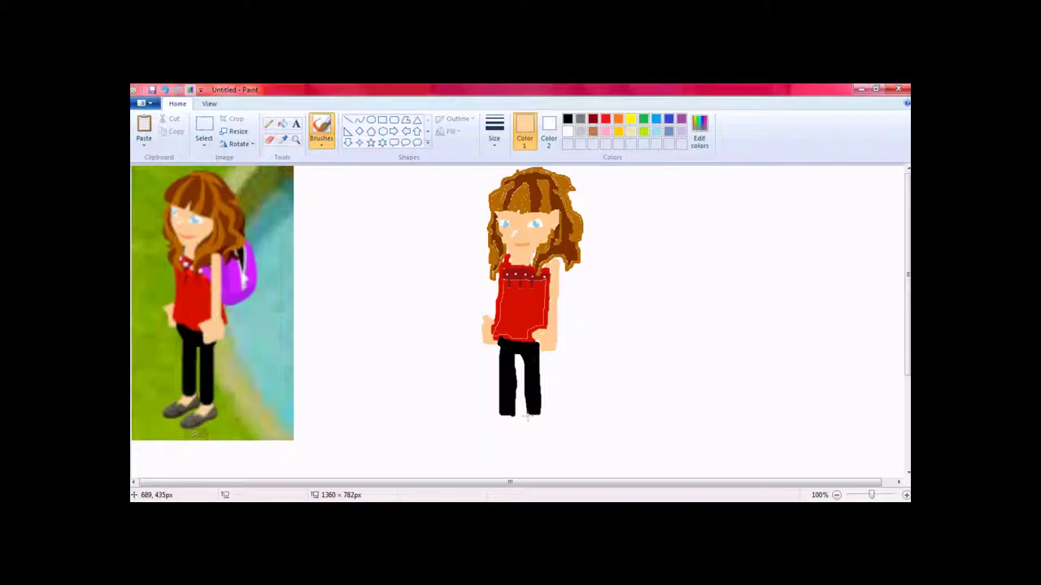
pyautogui.moveTo(527, 418)
pyautogui.mouseDown()
pyautogui.moveTo(539, 411)
pyautogui.moveTo(502, 420)
pyautogui.moveTo(509, 408)
pyautogui.mouseUp()
# Paint the shoe on the right-hand foot with a thinner brush in the gray sampled from the reference shoe
pyautogui.click(283, 139)
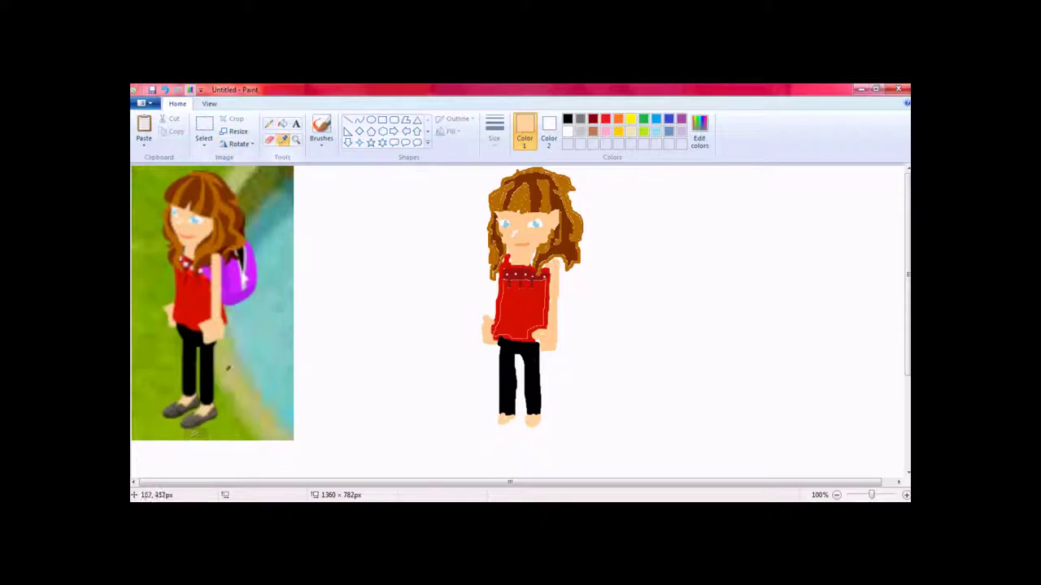
pyautogui.click(181, 425)
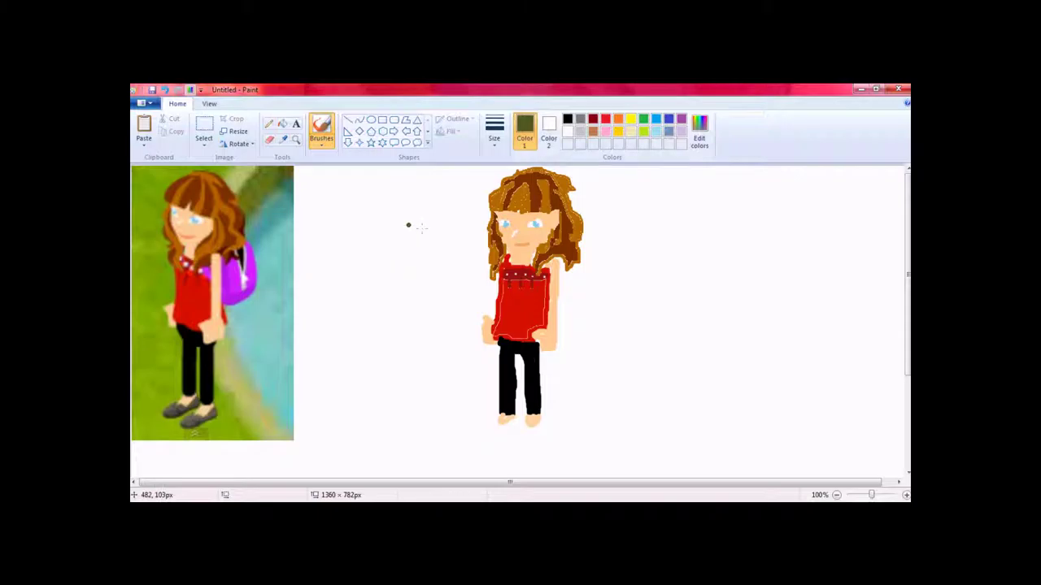
pyautogui.click(284, 141)
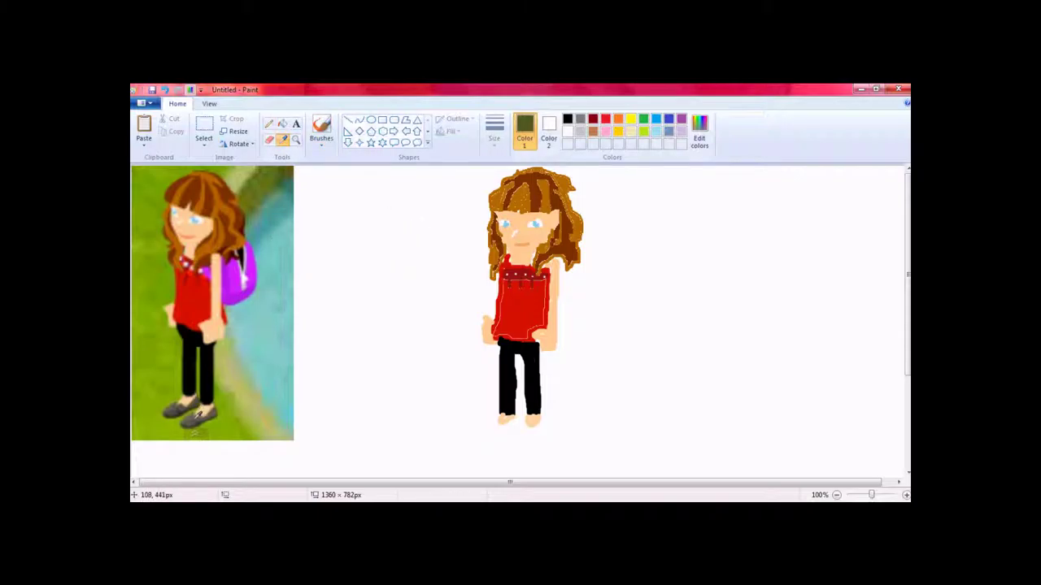
pyautogui.click(200, 412)
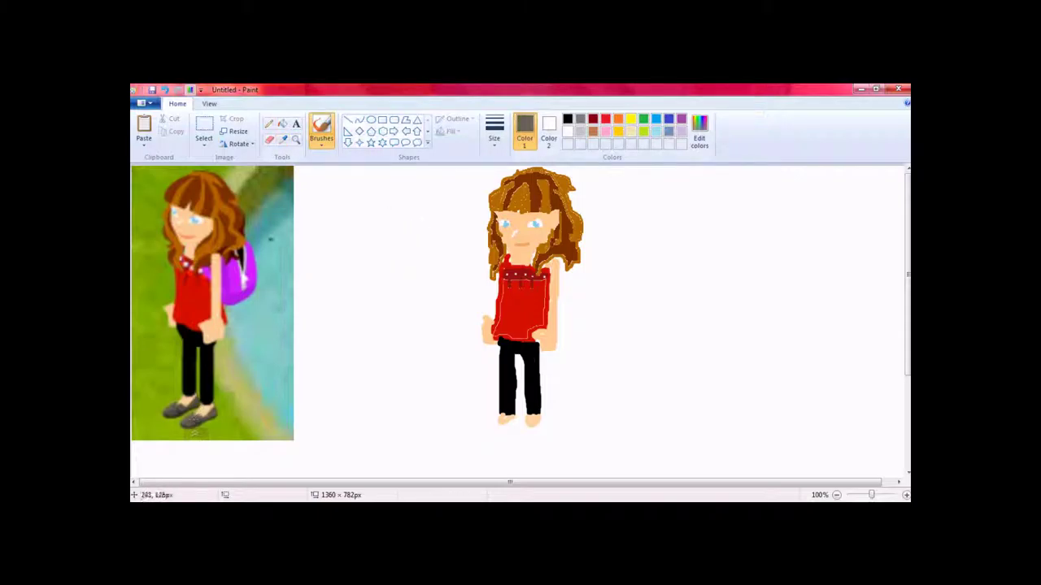
pyautogui.click(325, 140)
pyautogui.click(326, 142)
pyautogui.click(493, 132)
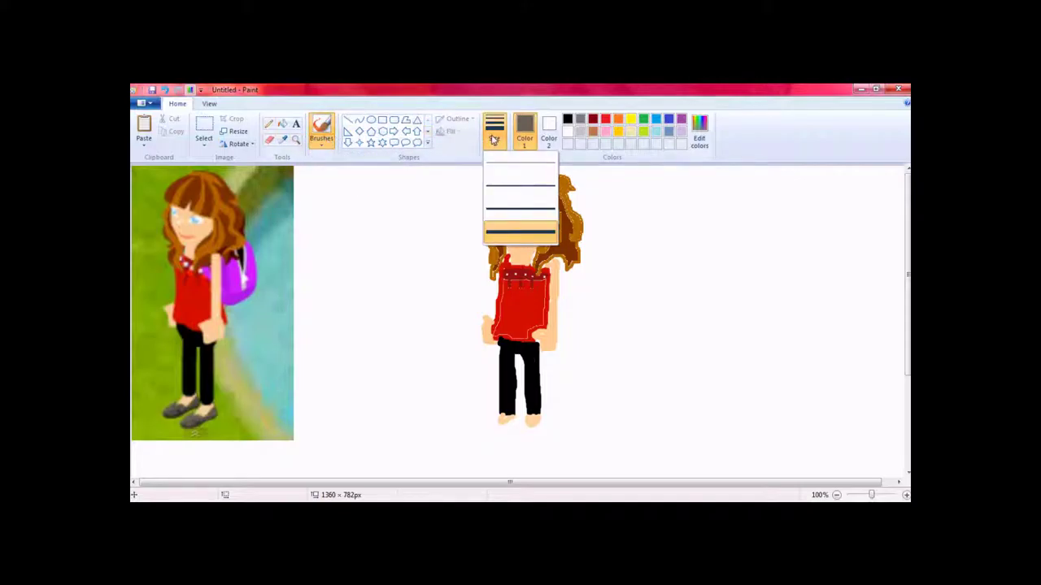
pyautogui.click(511, 196)
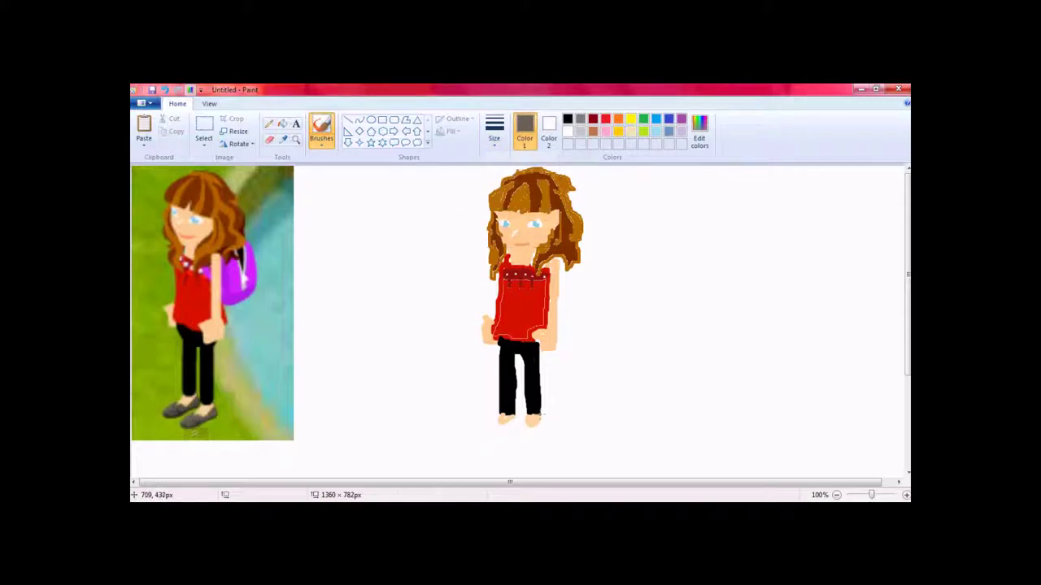
pyautogui.moveTo(535, 412)
pyautogui.mouseDown()
pyautogui.moveTo(524, 425)
pyautogui.moveTo(542, 416)
pyautogui.mouseUp()
pyautogui.moveTo(516, 434); pyautogui.dragTo(515, 424)
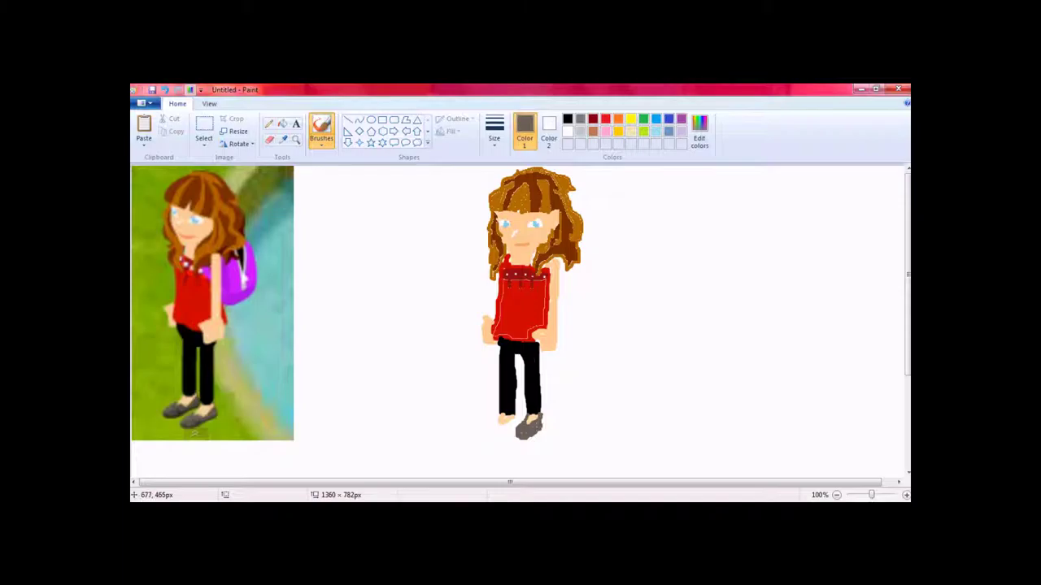
pyautogui.moveTo(514, 440); pyautogui.dragTo(520, 439)
# Paint the matching gray shoe on the left-hand foot and touch up both shoes
pyautogui.moveTo(481, 429)
pyautogui.mouseDown()
pyautogui.moveTo(492, 419)
pyautogui.moveTo(491, 432)
pyautogui.mouseUp()
pyautogui.moveTo(480, 429); pyautogui.dragTo(485, 420)
pyautogui.moveTo(491, 440); pyautogui.dragTo(480, 434)
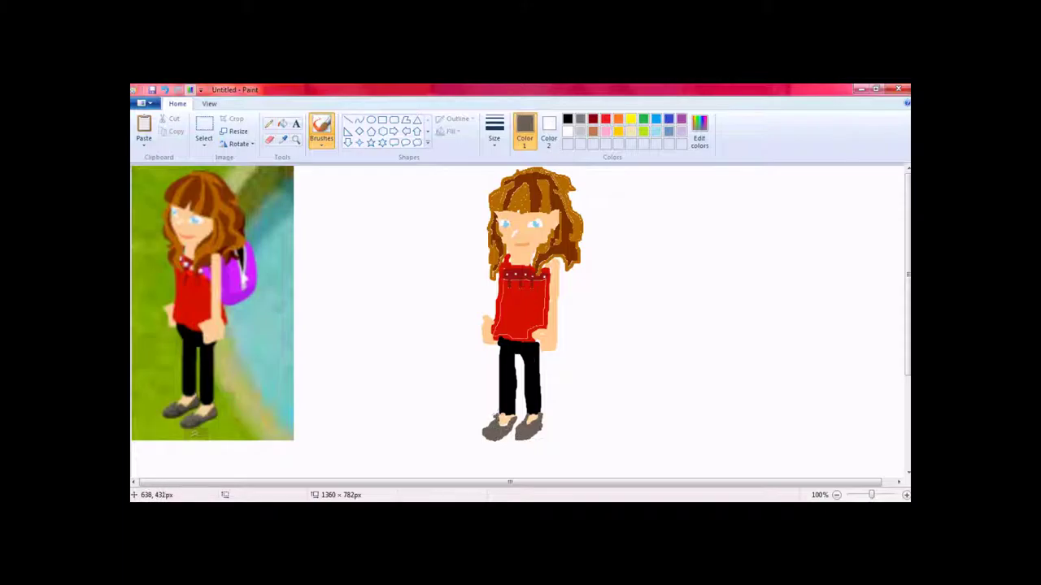
pyautogui.moveTo(535, 425); pyautogui.dragTo(495, 424)
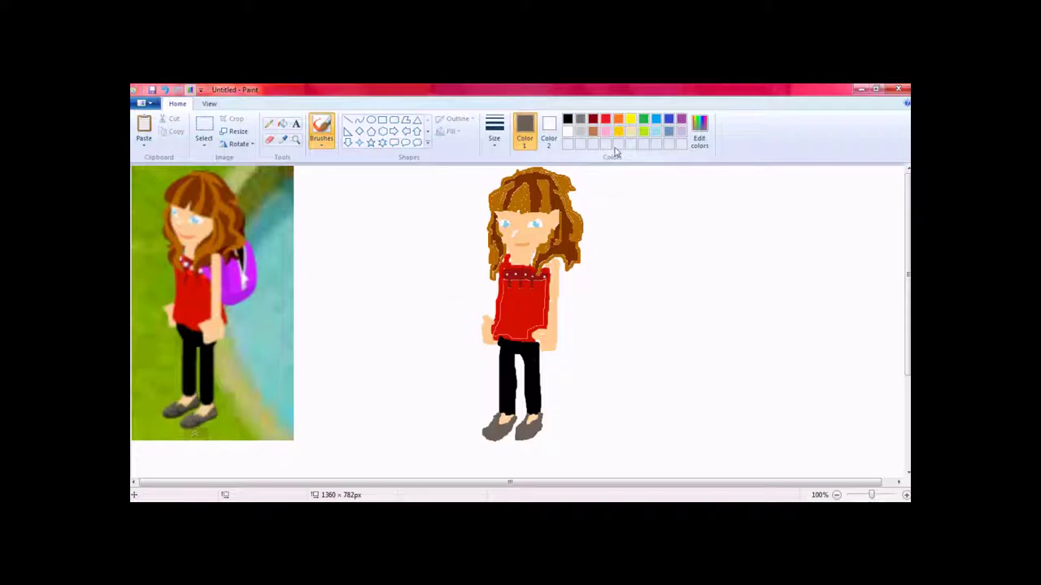
# Trim the toe of the left-hand shoe with white and decorate both shoes with small white dots
pyautogui.click(567, 131)
pyautogui.moveTo(489, 424)
pyautogui.mouseDown()
pyautogui.moveTo(482, 436)
pyautogui.moveTo(481, 423)
pyautogui.mouseUp()
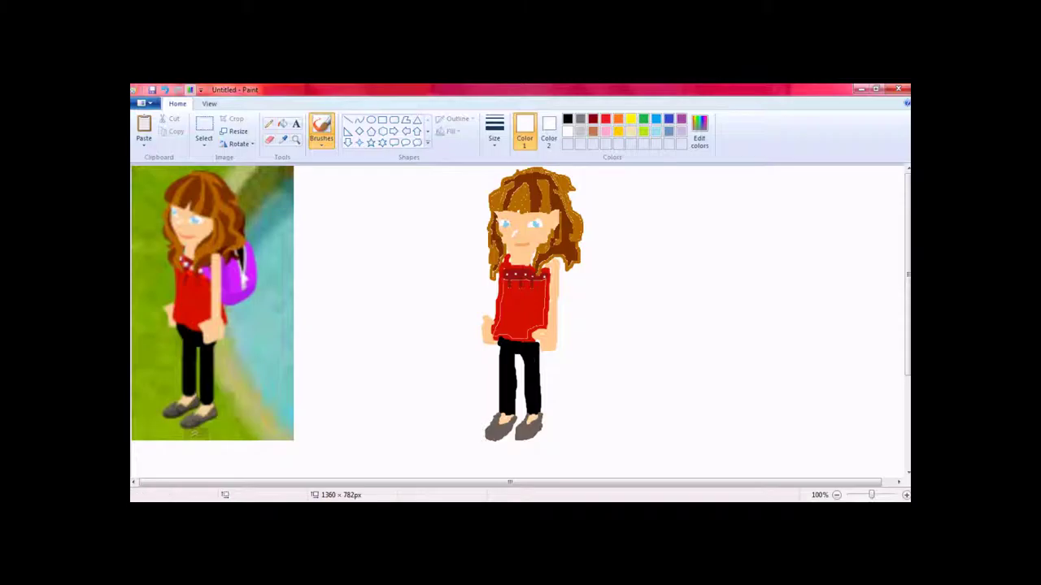
pyautogui.click(493, 131)
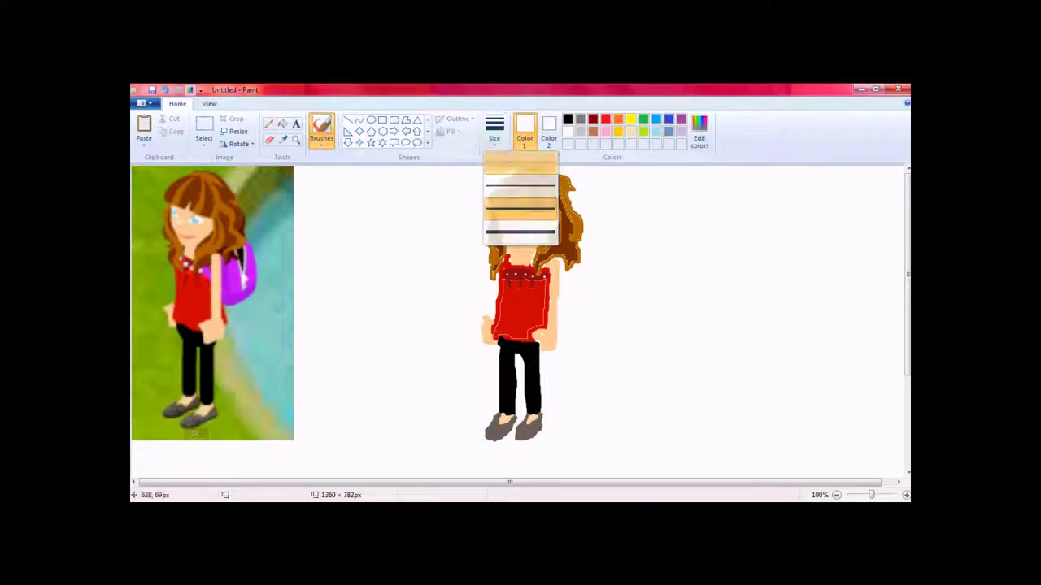
pyautogui.click(520, 209)
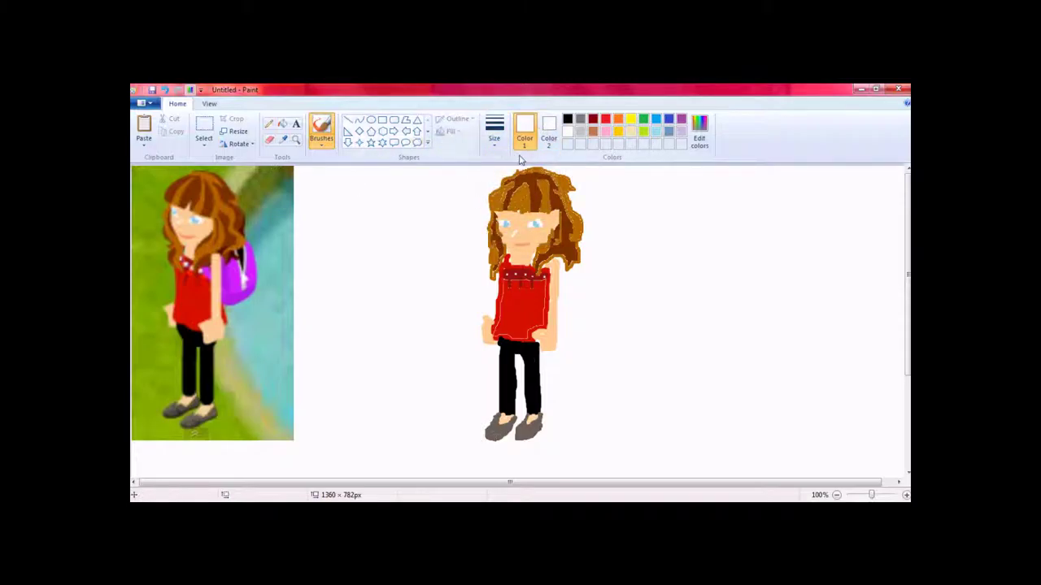
pyautogui.click(494, 130)
pyautogui.click(521, 209)
# Start a text caption beside the reference picture with "Forge" and color the text black
pyautogui.click(296, 123)
pyautogui.moveTo(310, 176)
pyautogui.mouseDown()
pyautogui.moveTo(392, 281)
pyautogui.moveTo(438, 316)
pyautogui.mouseUp()
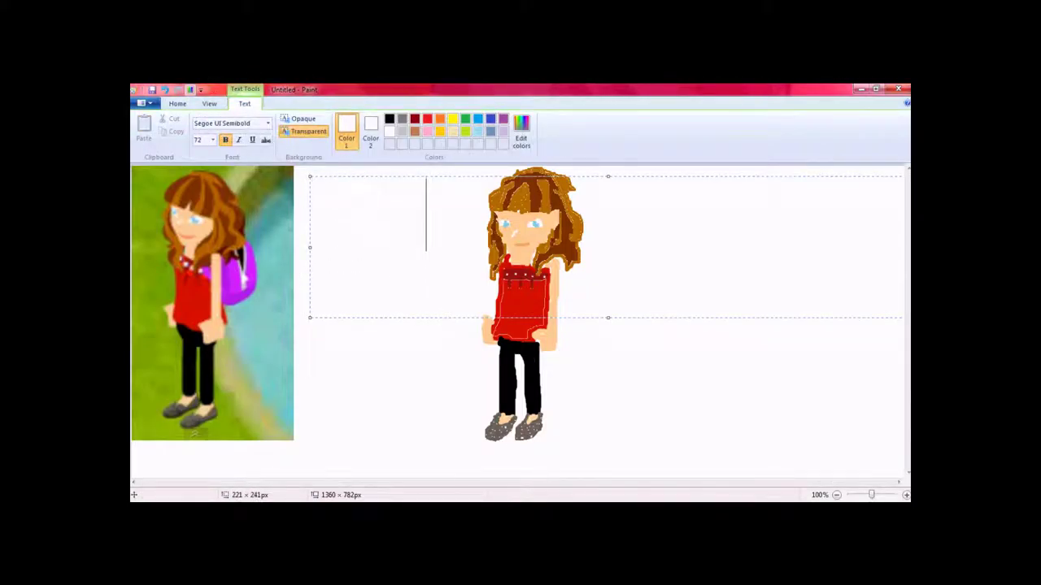
pyautogui.hotkey('ctrl', 'a')
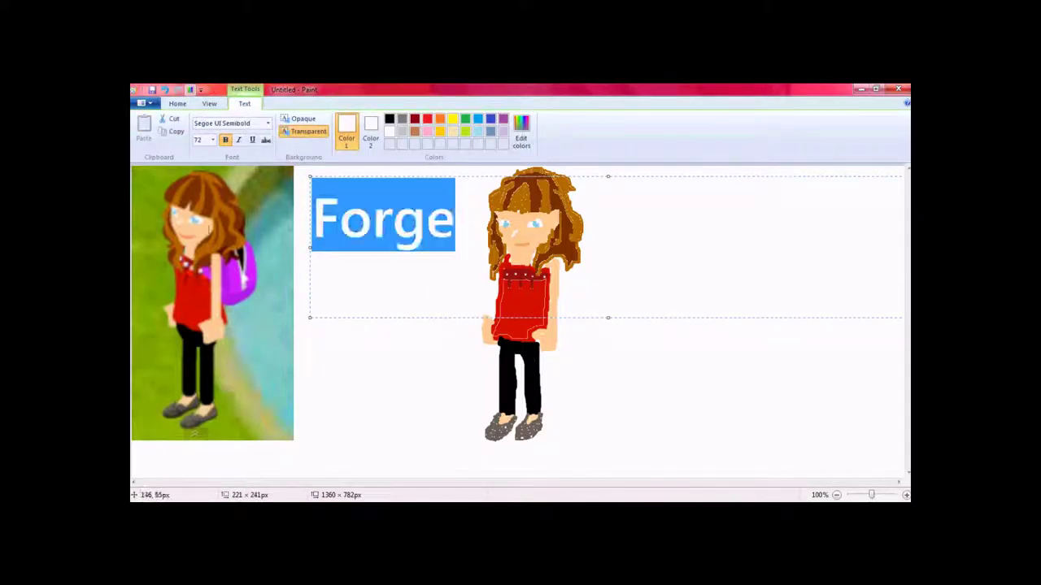
pyautogui.click(390, 118)
pyautogui.click(474, 217)
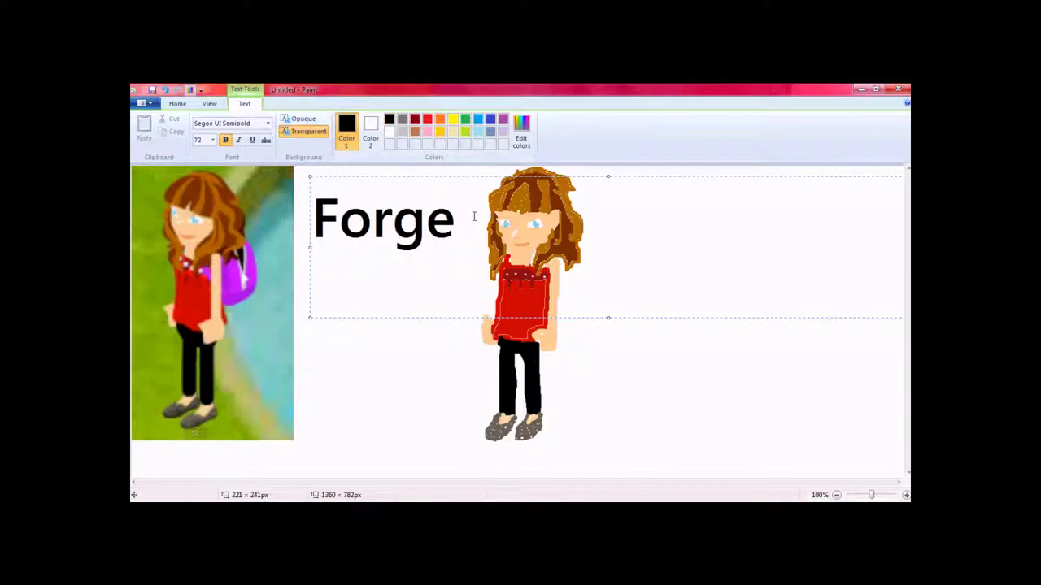
# Complete the caption as "Forget the backpack...." and, on a new line, "This has been a not-so-speedy drawing of" followed by the character's username
pyautogui.write('t the b')
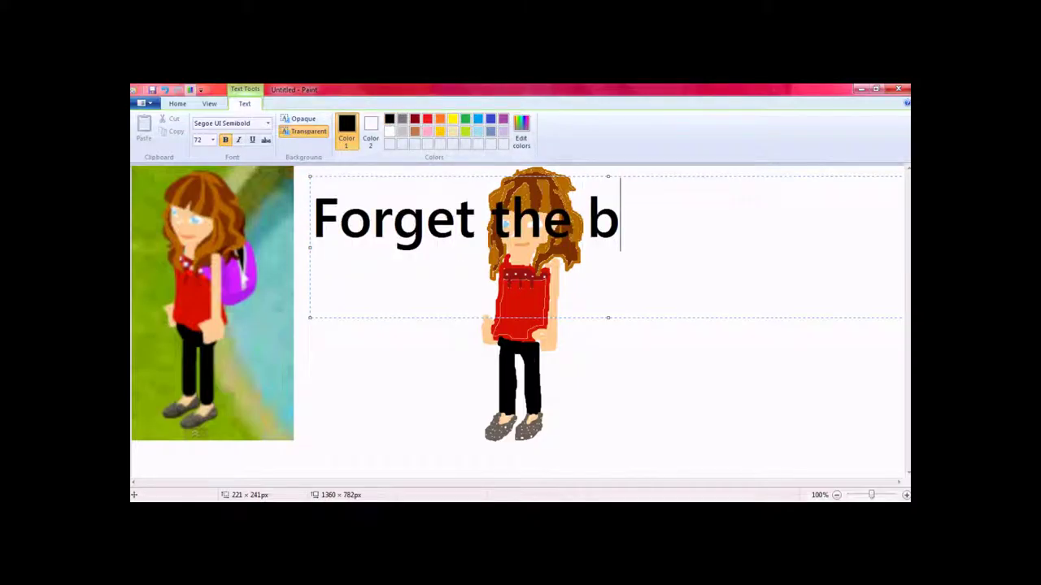
pyautogui.write('ackpack')
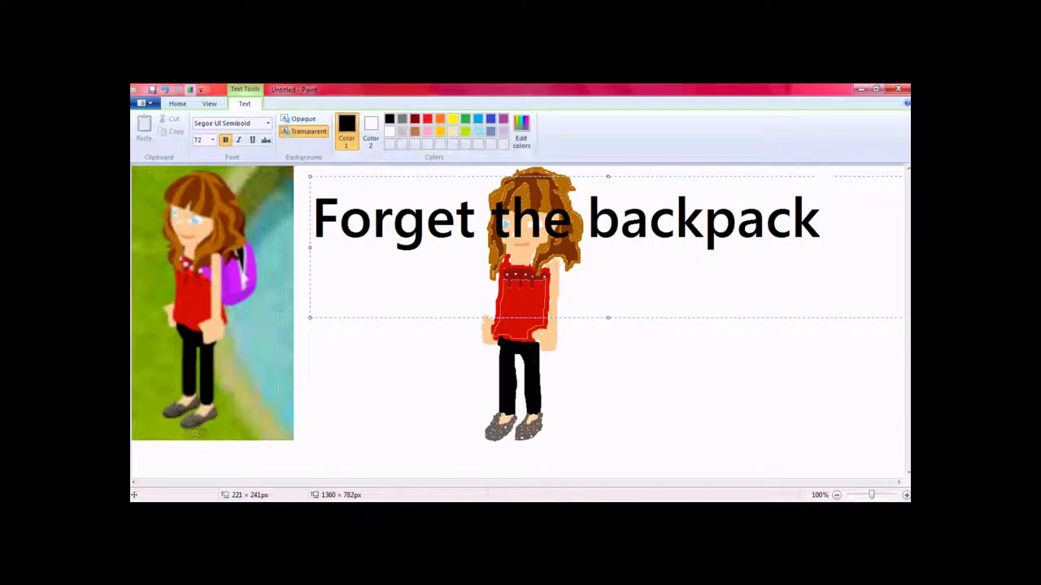
pyautogui.write('....')
pyautogui.press('Return')
pyautogui.write('This ha')
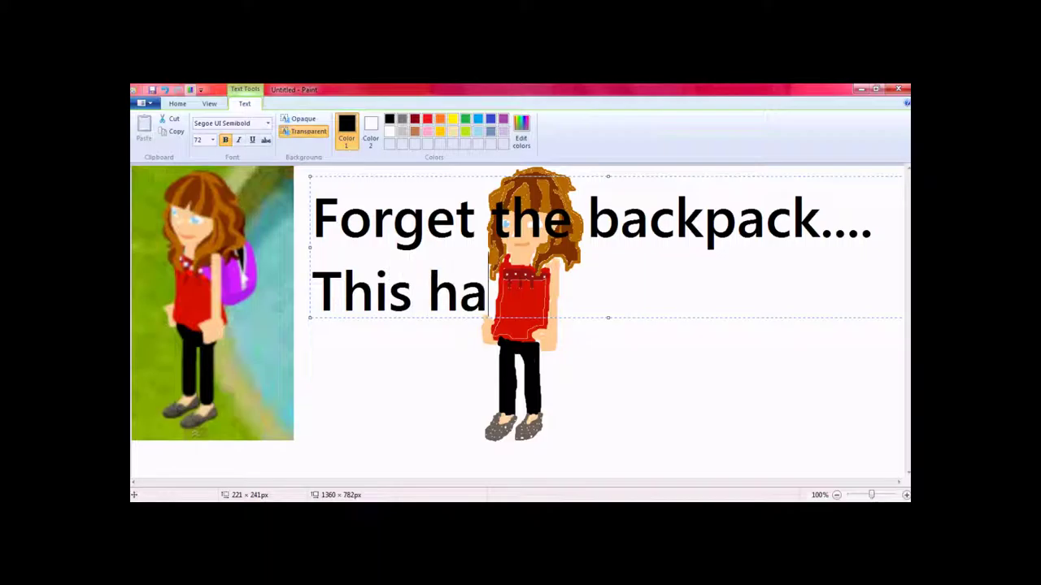
pyautogui.write('s been')
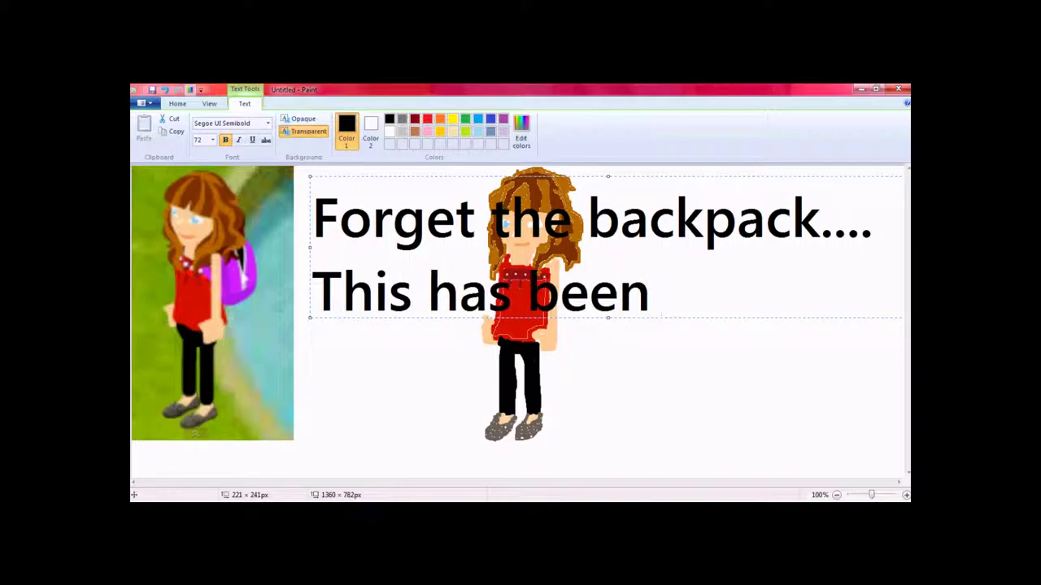
pyautogui.write(' a not-s')
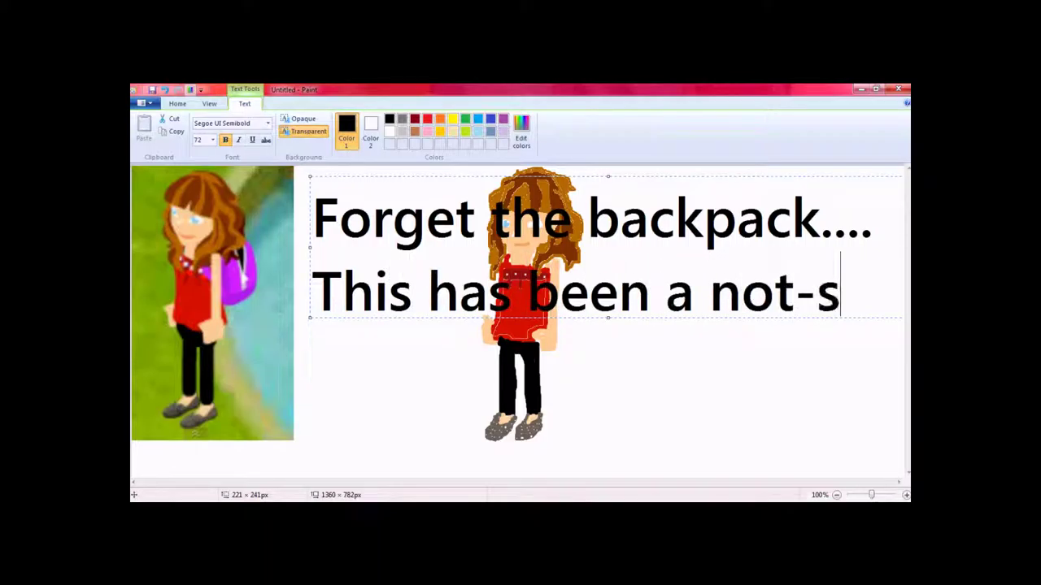
pyautogui.write('o-speedy ')
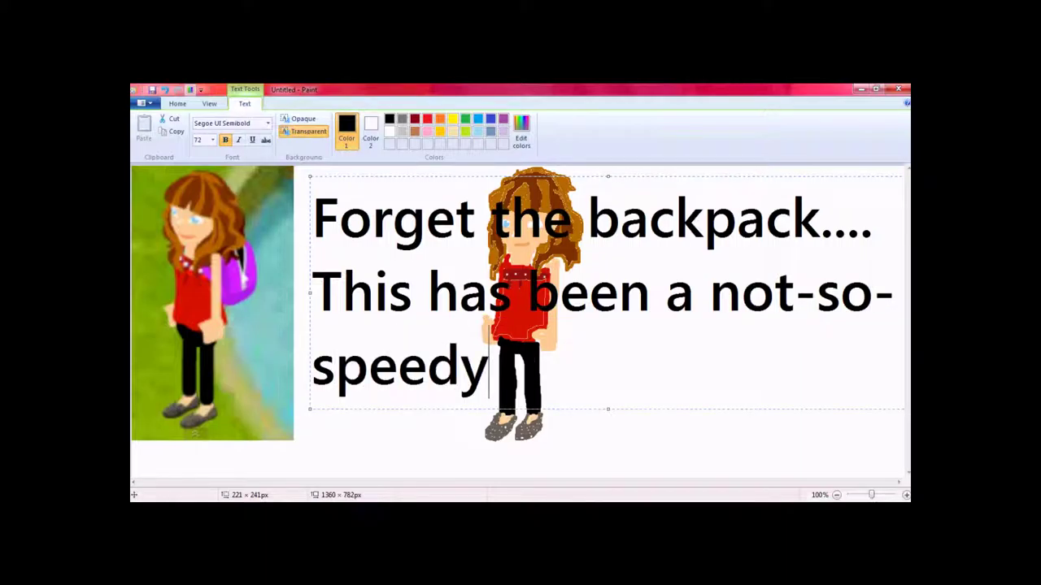
pyautogui.write('draw')
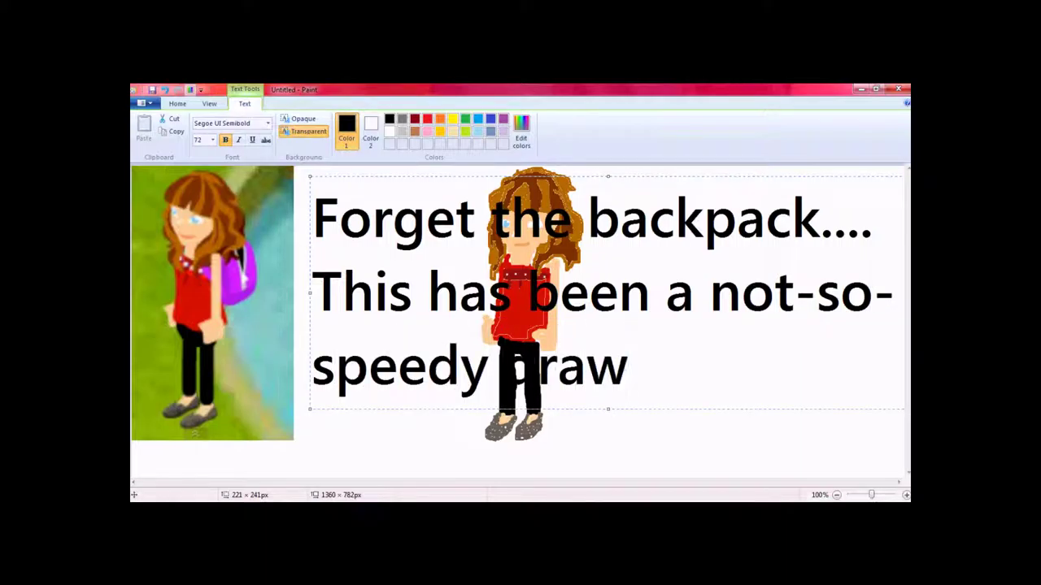
pyautogui.write('ing of A')
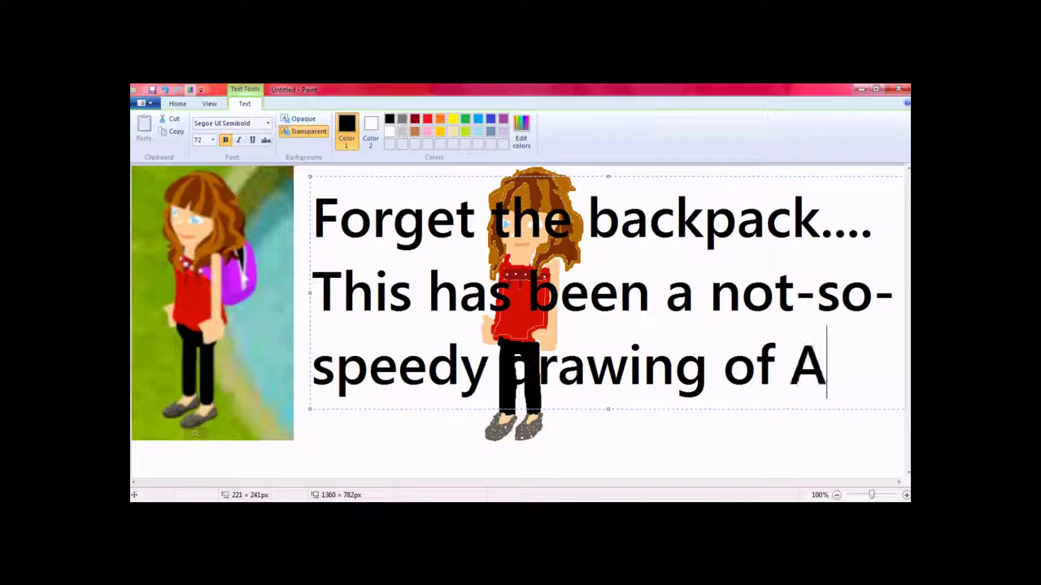
pyautogui.write('llisonLov')
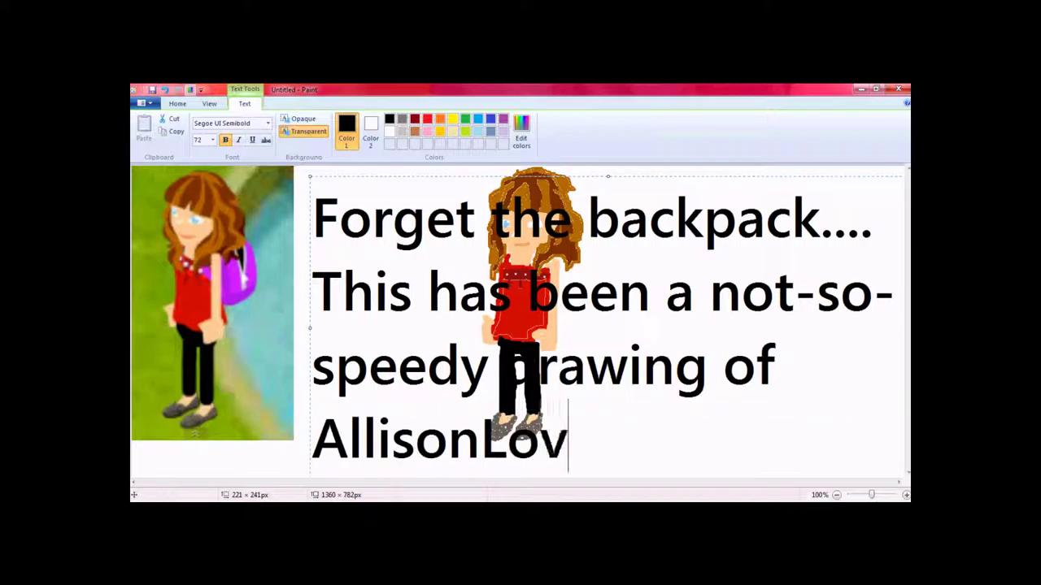
pyautogui.write('eable181')
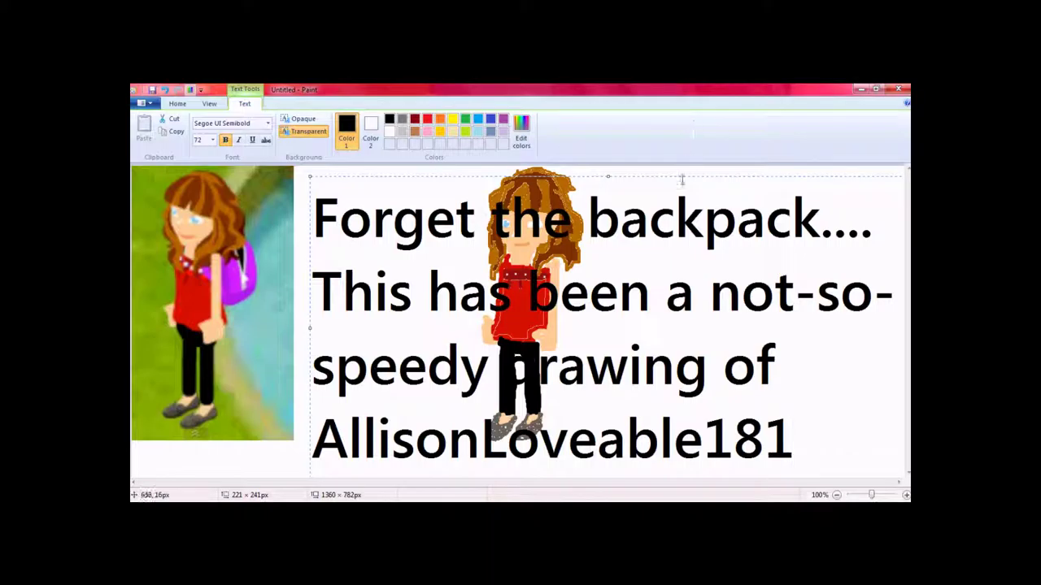
# Set the whole caption to font size 24 and fit its text box into the space right of the drawn girl
pyautogui.hotkey('ctrl', 'a')
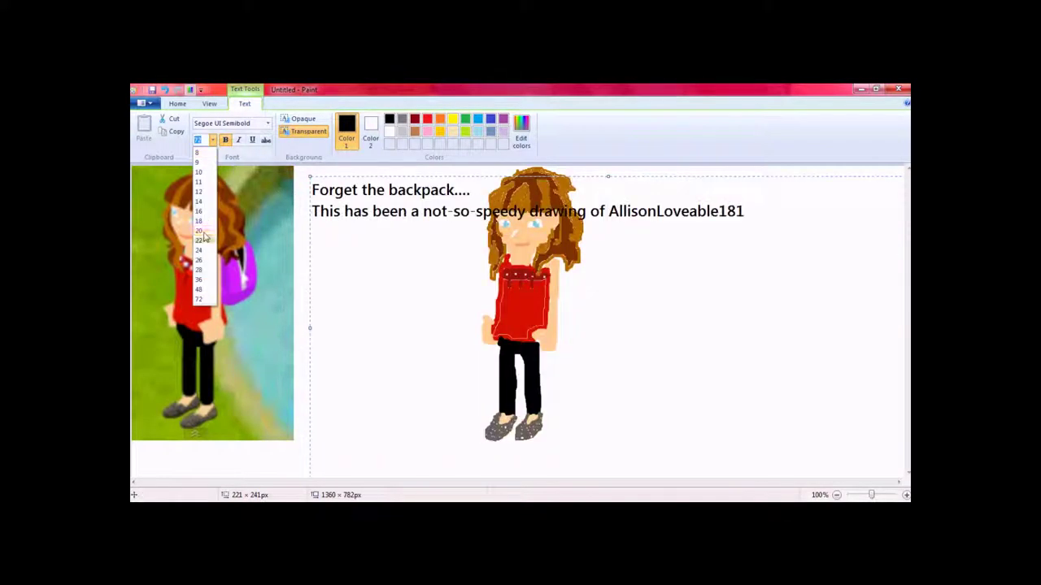
pyautogui.click(203, 255)
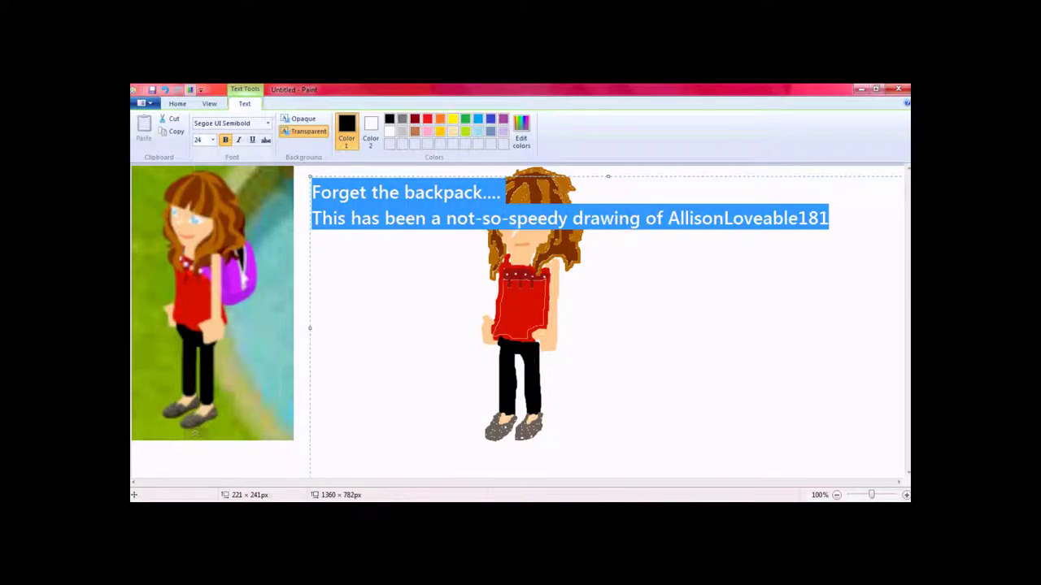
pyautogui.moveTo(876, 176); pyautogui.dragTo(800, 176)
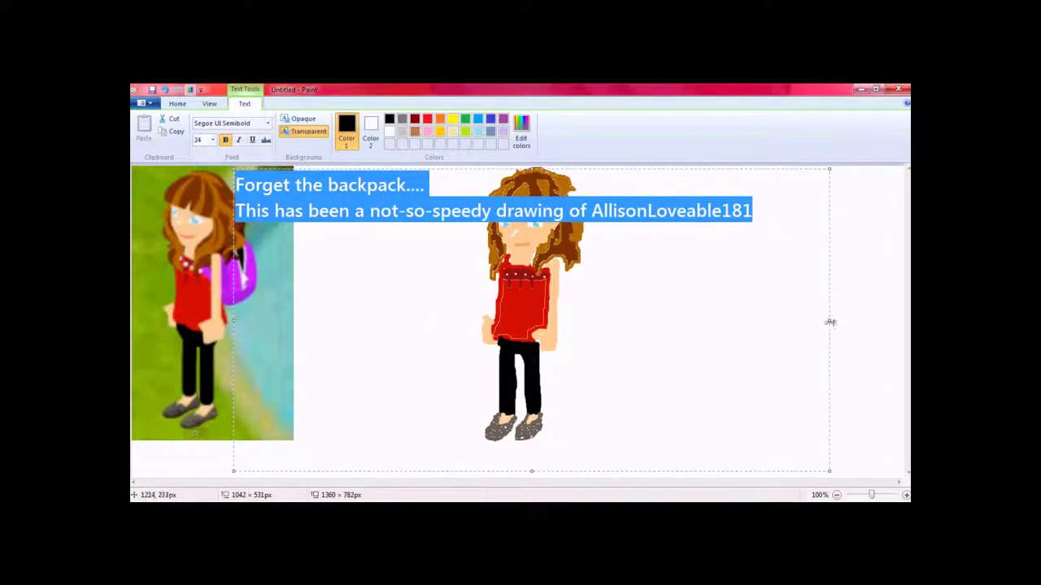
pyautogui.moveTo(828, 320); pyautogui.dragTo(406, 298)
pyautogui.moveTo(360, 167); pyautogui.dragTo(716, 176)
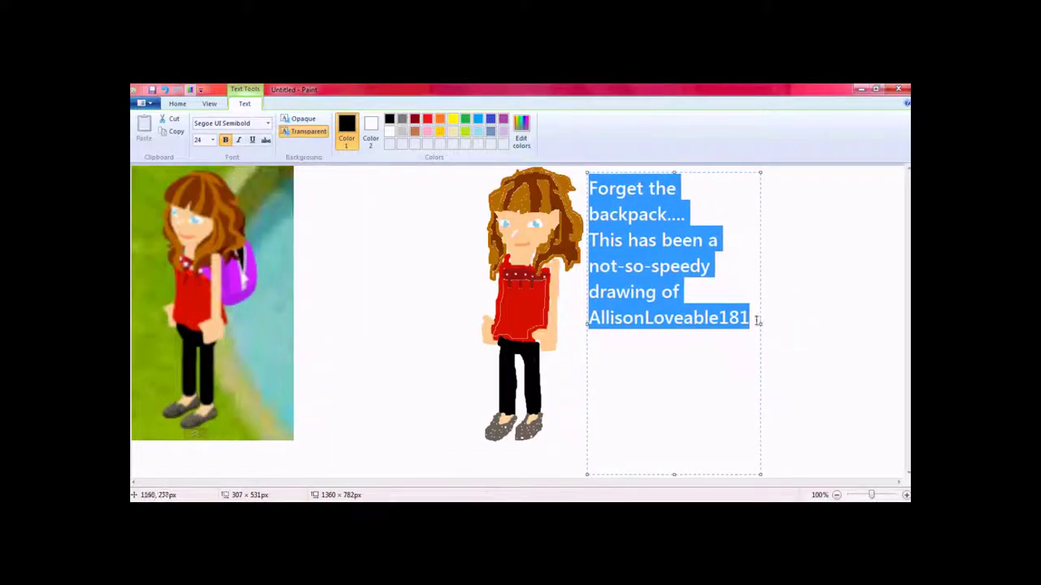
pyautogui.moveTo(758, 324); pyautogui.dragTo(903, 313)
# Add "....." after the username at the end of the caption
pyautogui.click(856, 246)
pyautogui.write('.....')
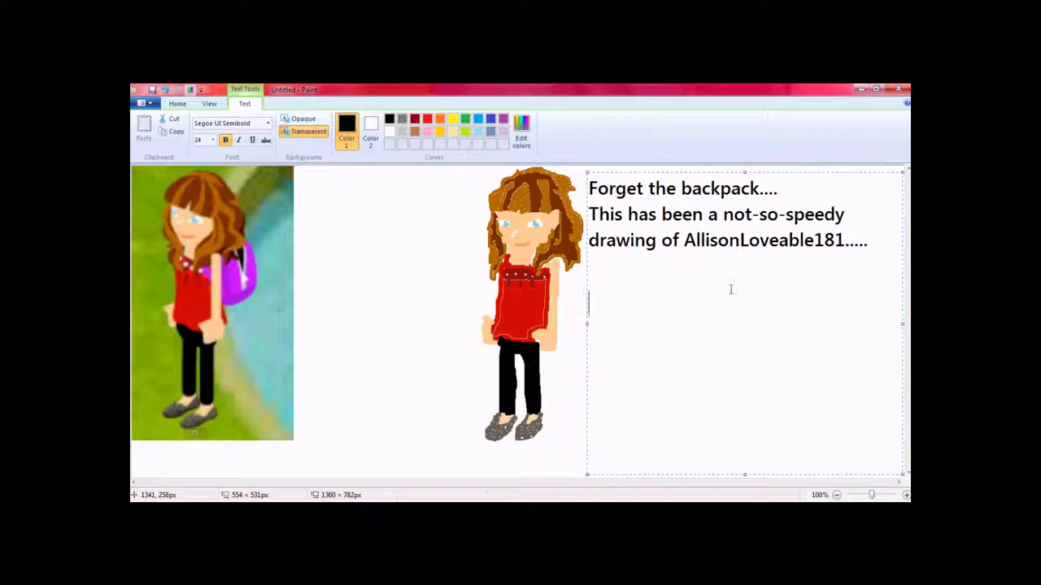
# Try font size 18 for the blank line below the caption
pyautogui.hotkey('shift', 'Right')
pyautogui.press('Left')
pyautogui.click(212, 140)
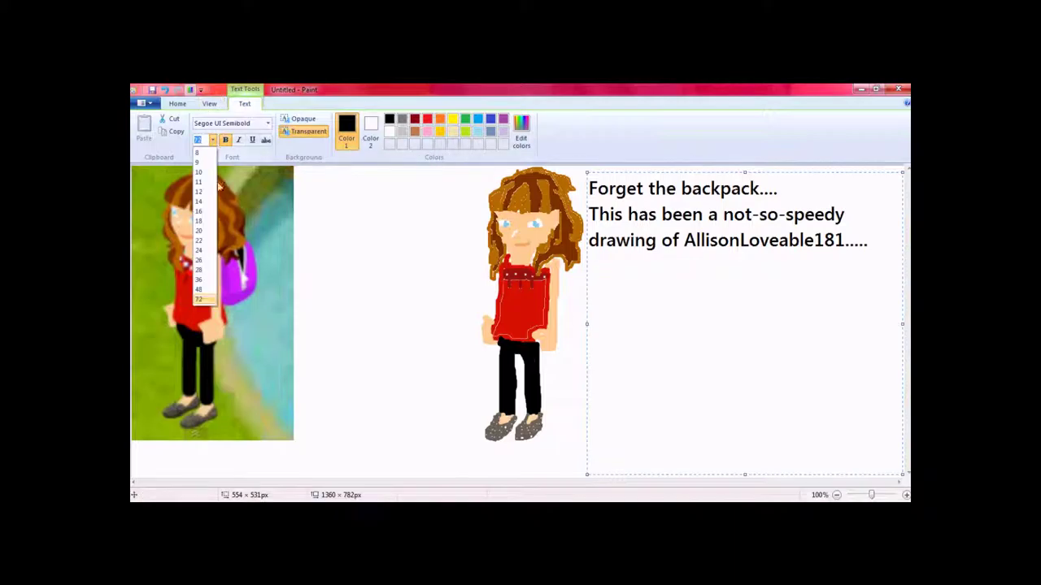
pyautogui.click(207, 221)
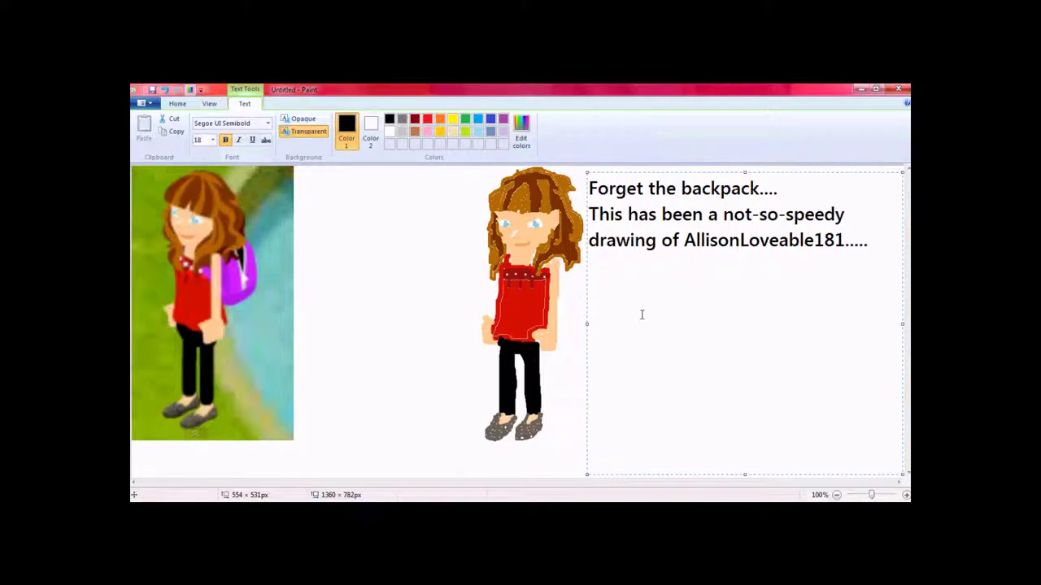
# Add the closing line "Bye!!!!!" directly below the caption and place the finished text on the canvas
pyautogui.click(864, 221)
pyautogui.click(881, 235)
pyautogui.press('Return')
pyautogui.write('Bye!!!!!')
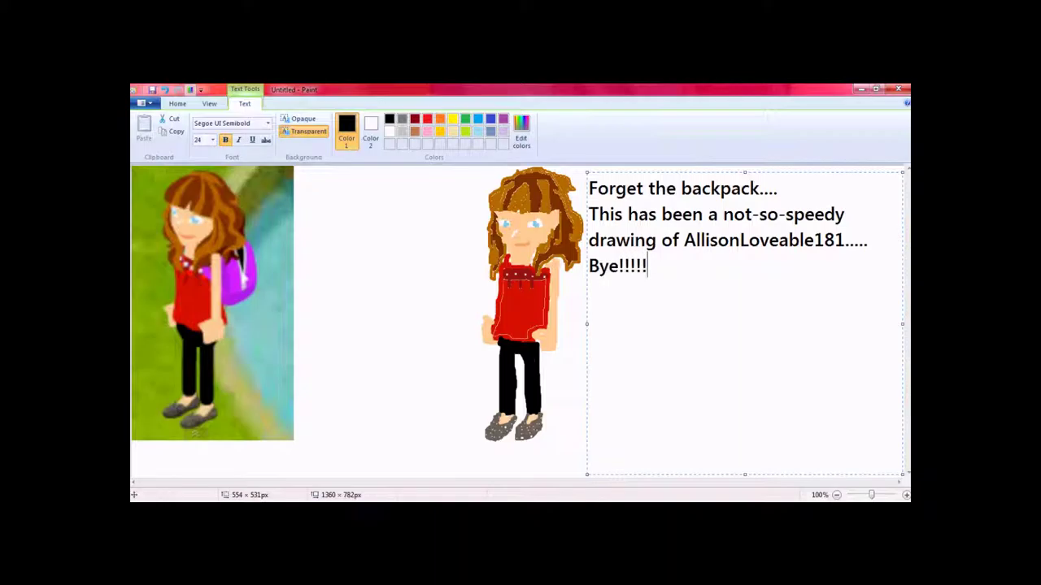
pyautogui.click(404, 281)
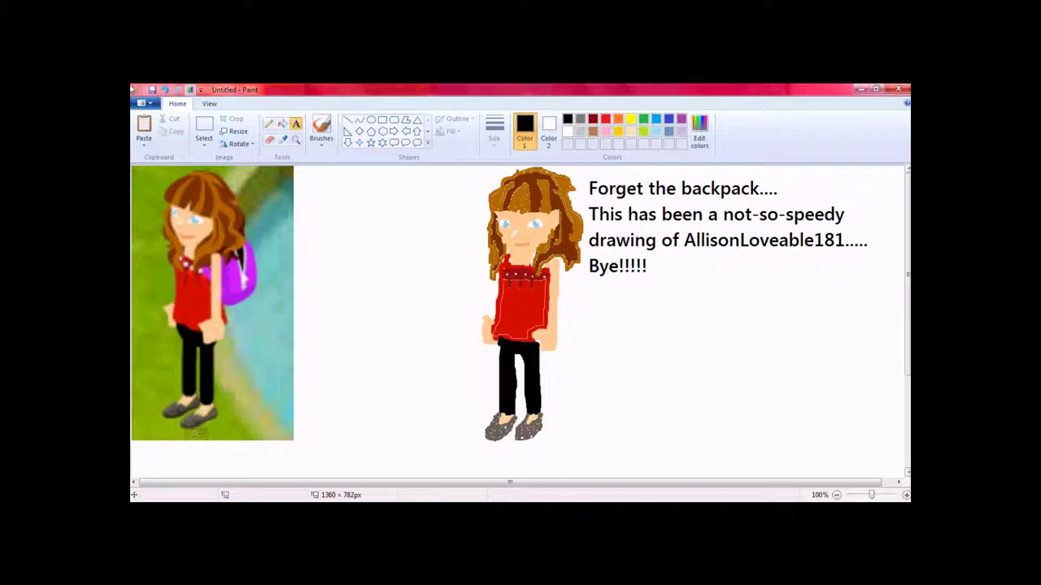